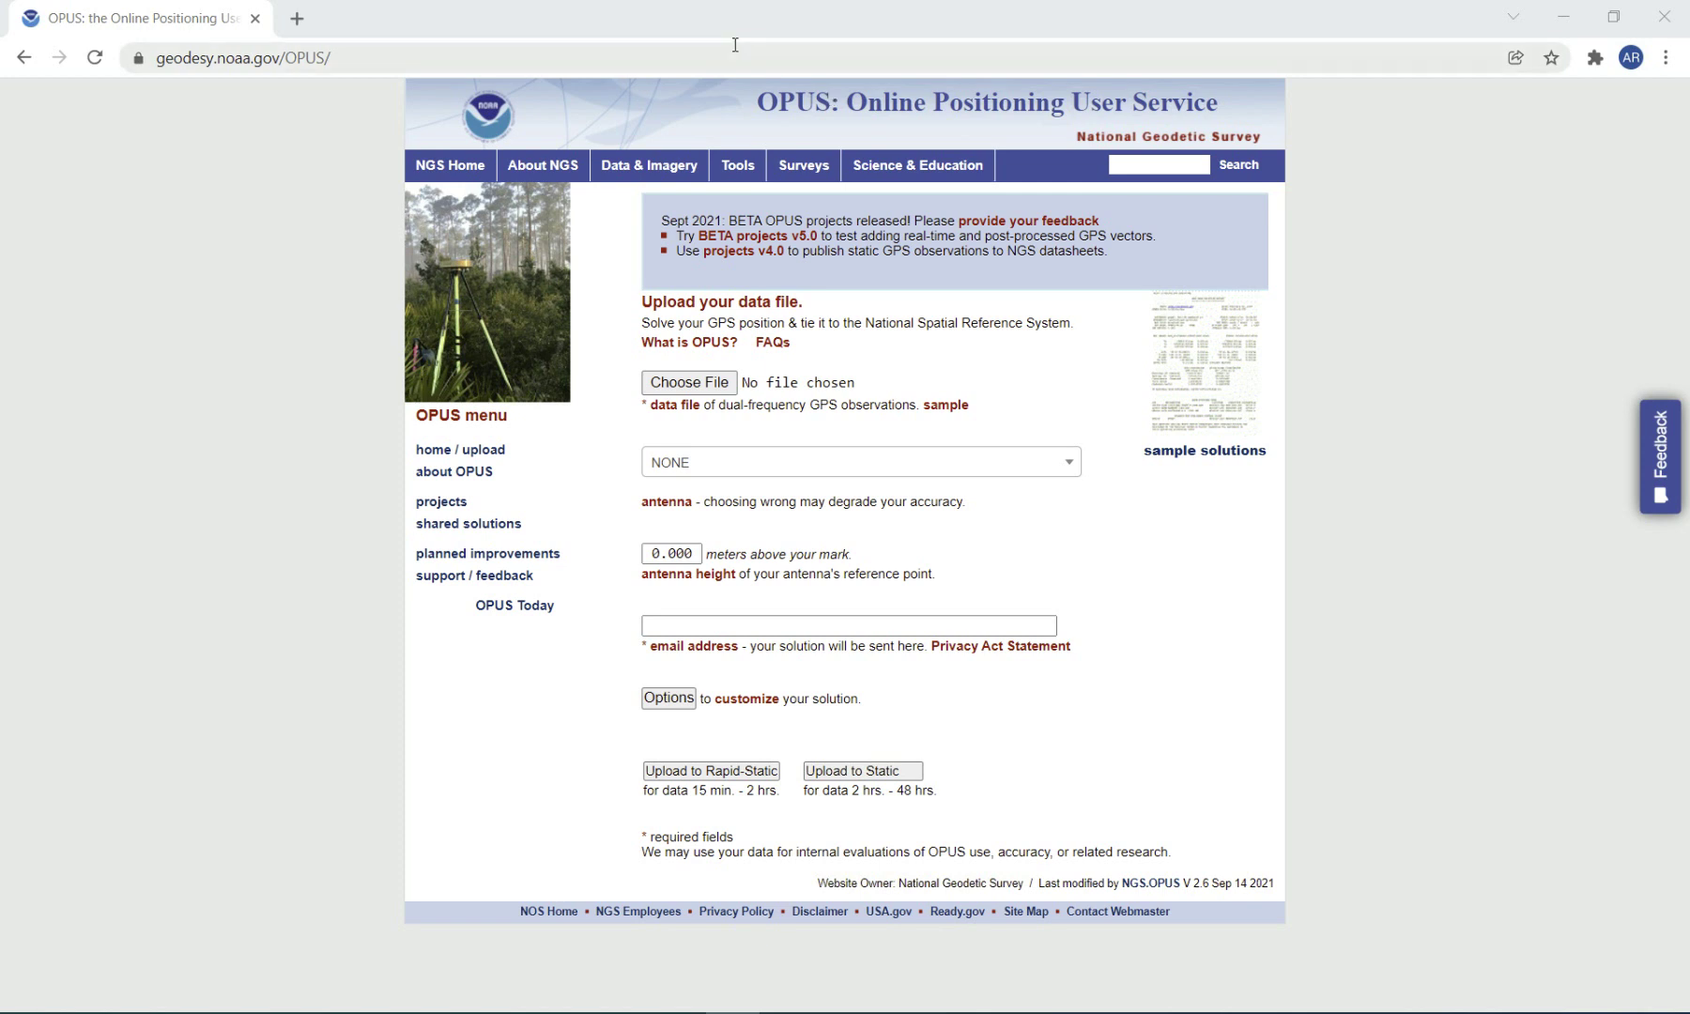
Step: Select the OPUS upload page address, then switch to File Explorer at the OPUS survey data folder
{"action": "left_click_drag", "start_coordinate": [330, 62], "coordinate": [146, 49]}
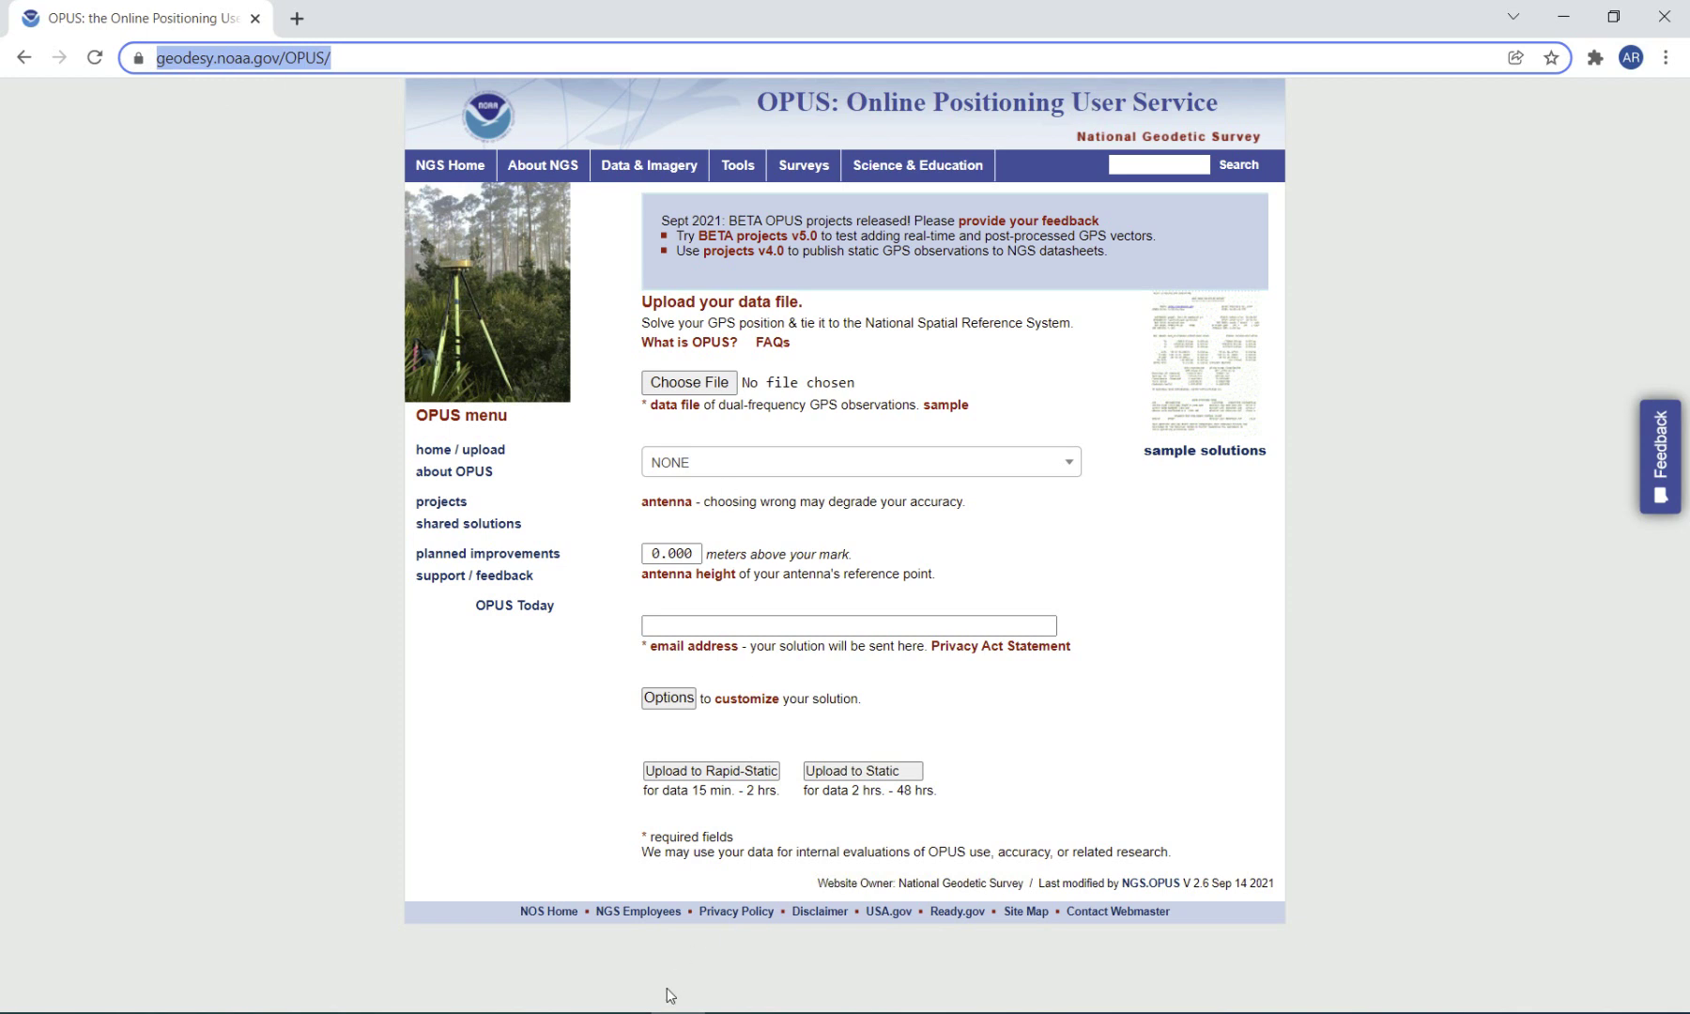
{"action": "left_click", "coordinate": [573, 1012]}
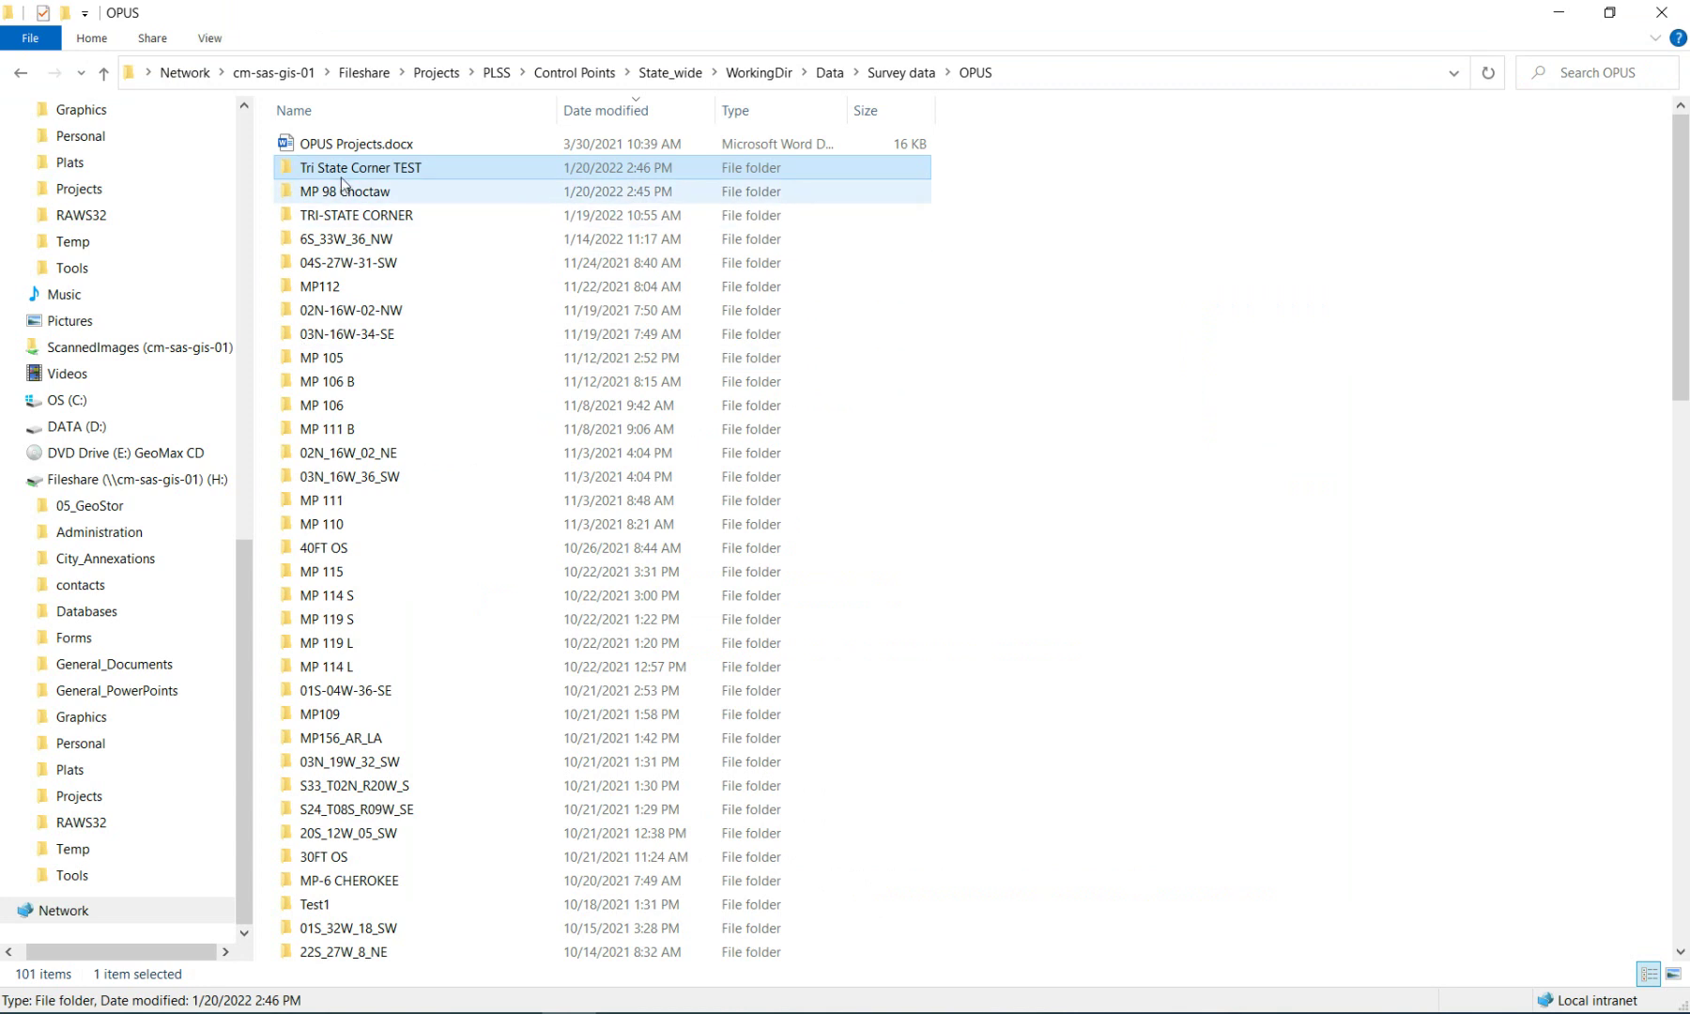
Step: Open Tri State Corner TEST, copy its folder path, and go back to the OPUS page in Chrome
{"action": "double_click", "coordinate": [348, 169]}
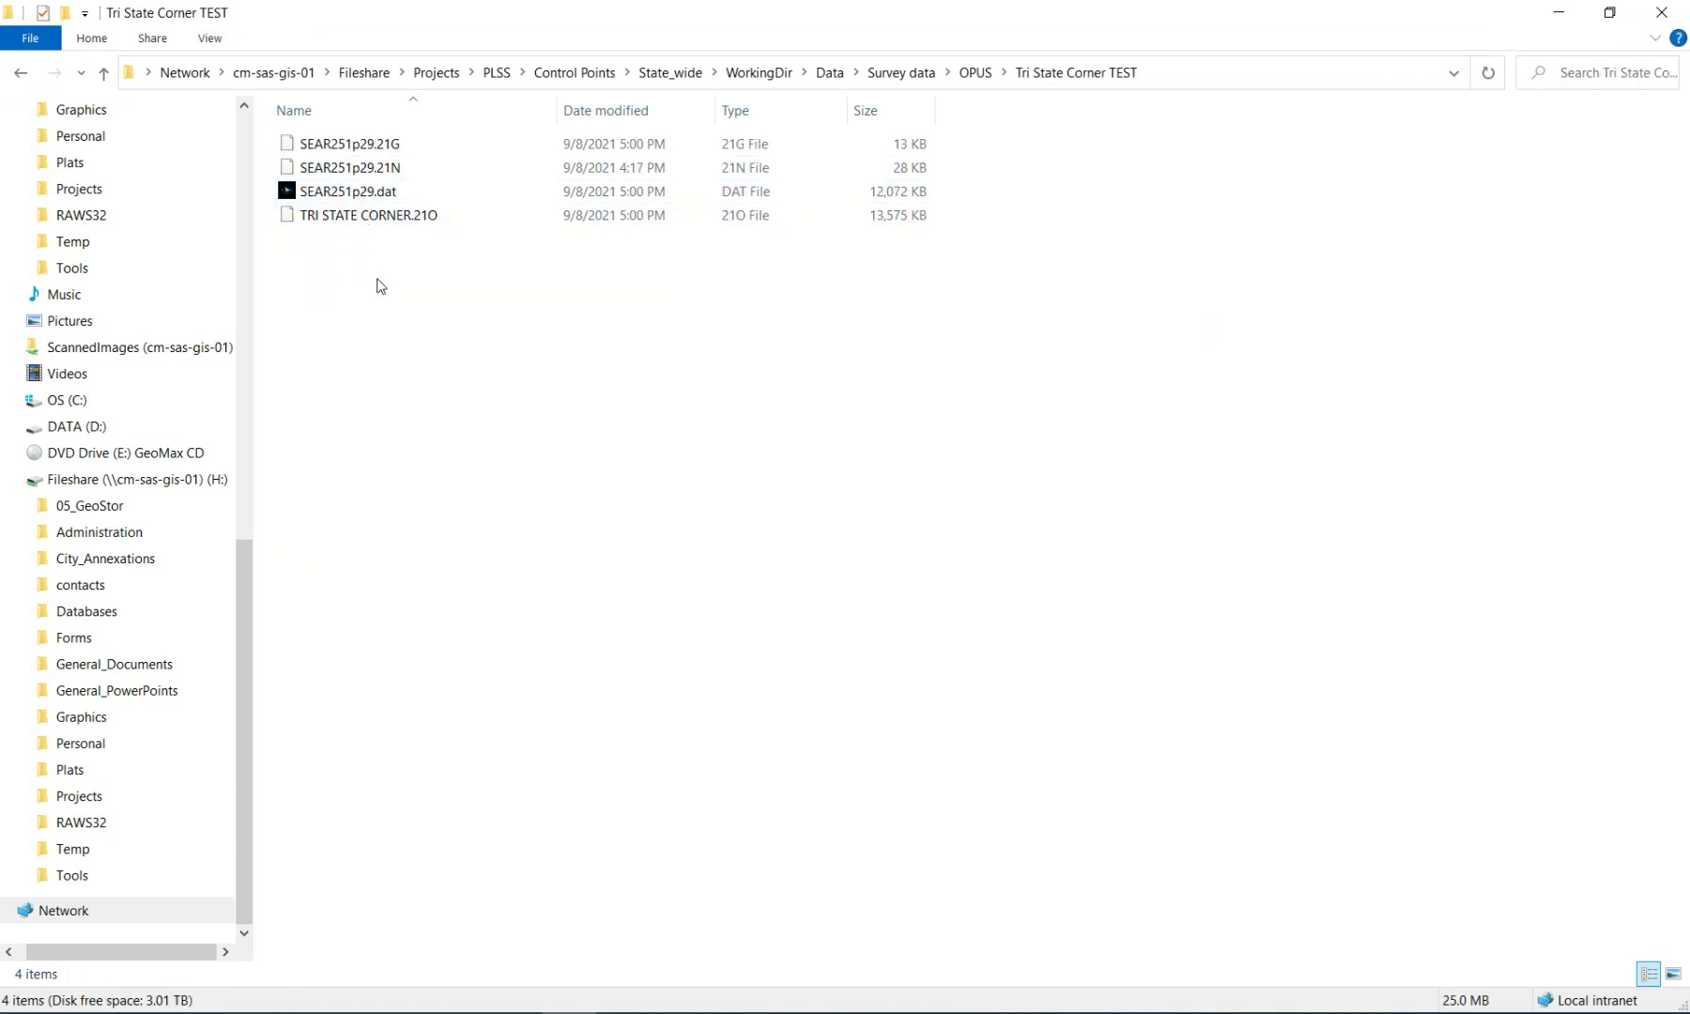
{"action": "left_click", "coordinate": [384, 219]}
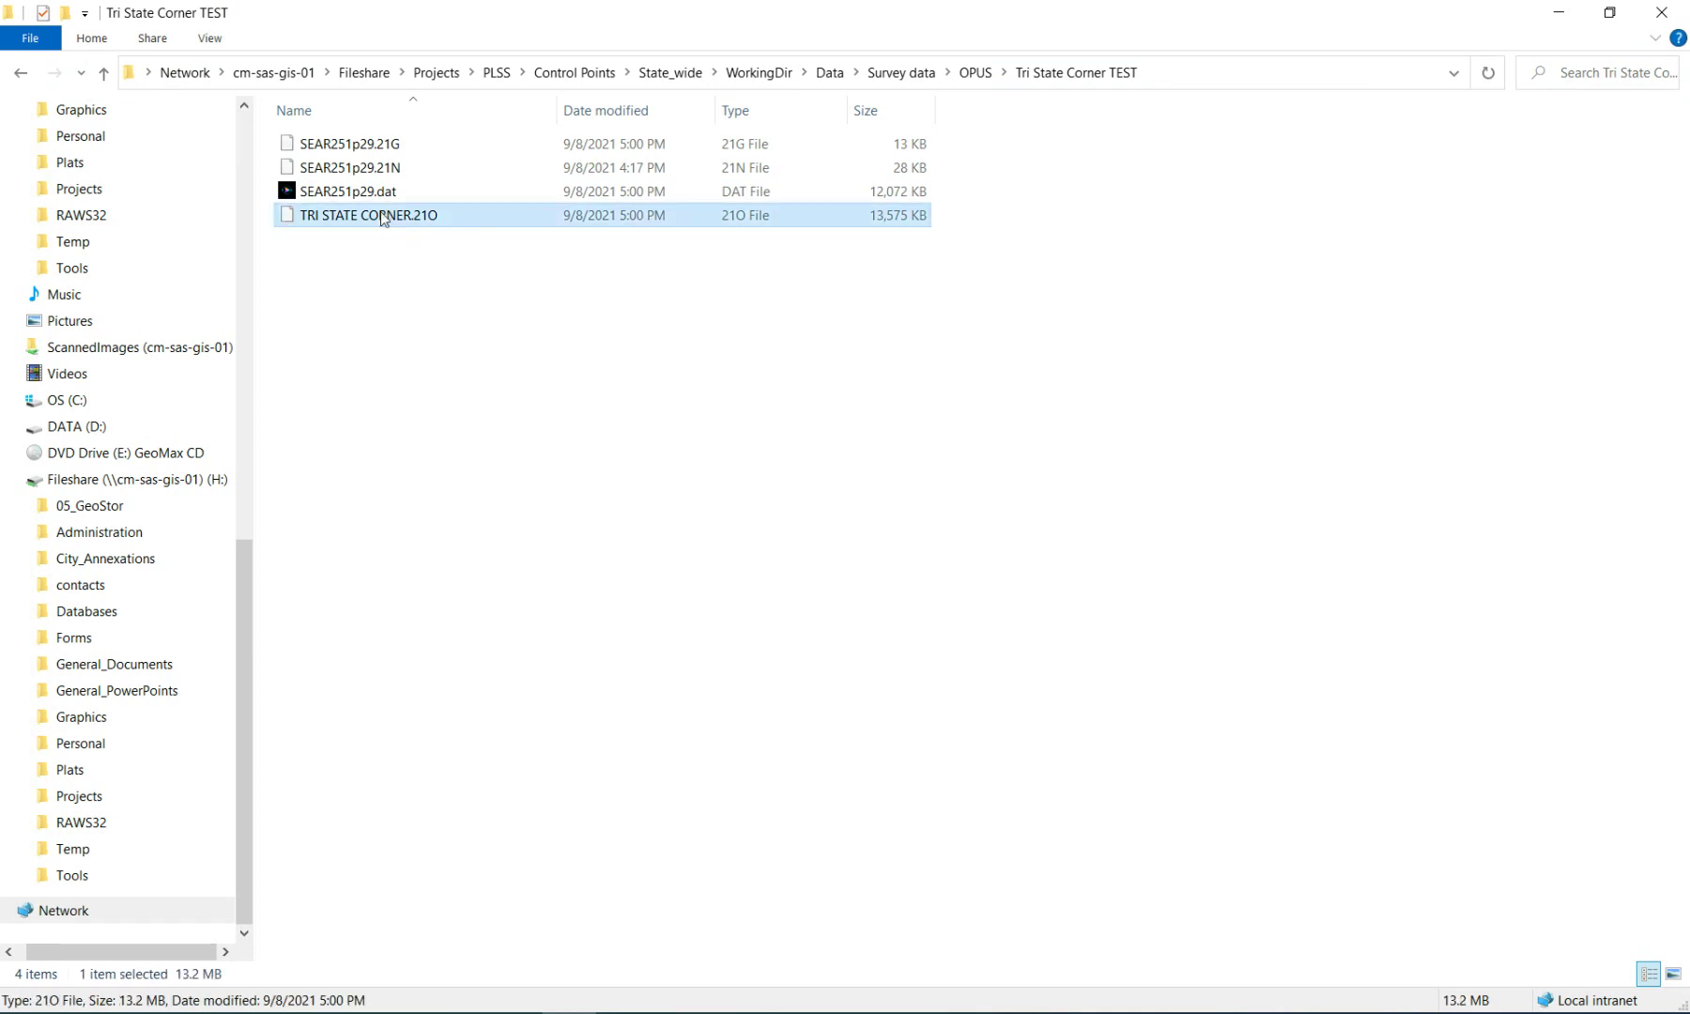
{"action": "left_click", "coordinate": [1194, 72]}
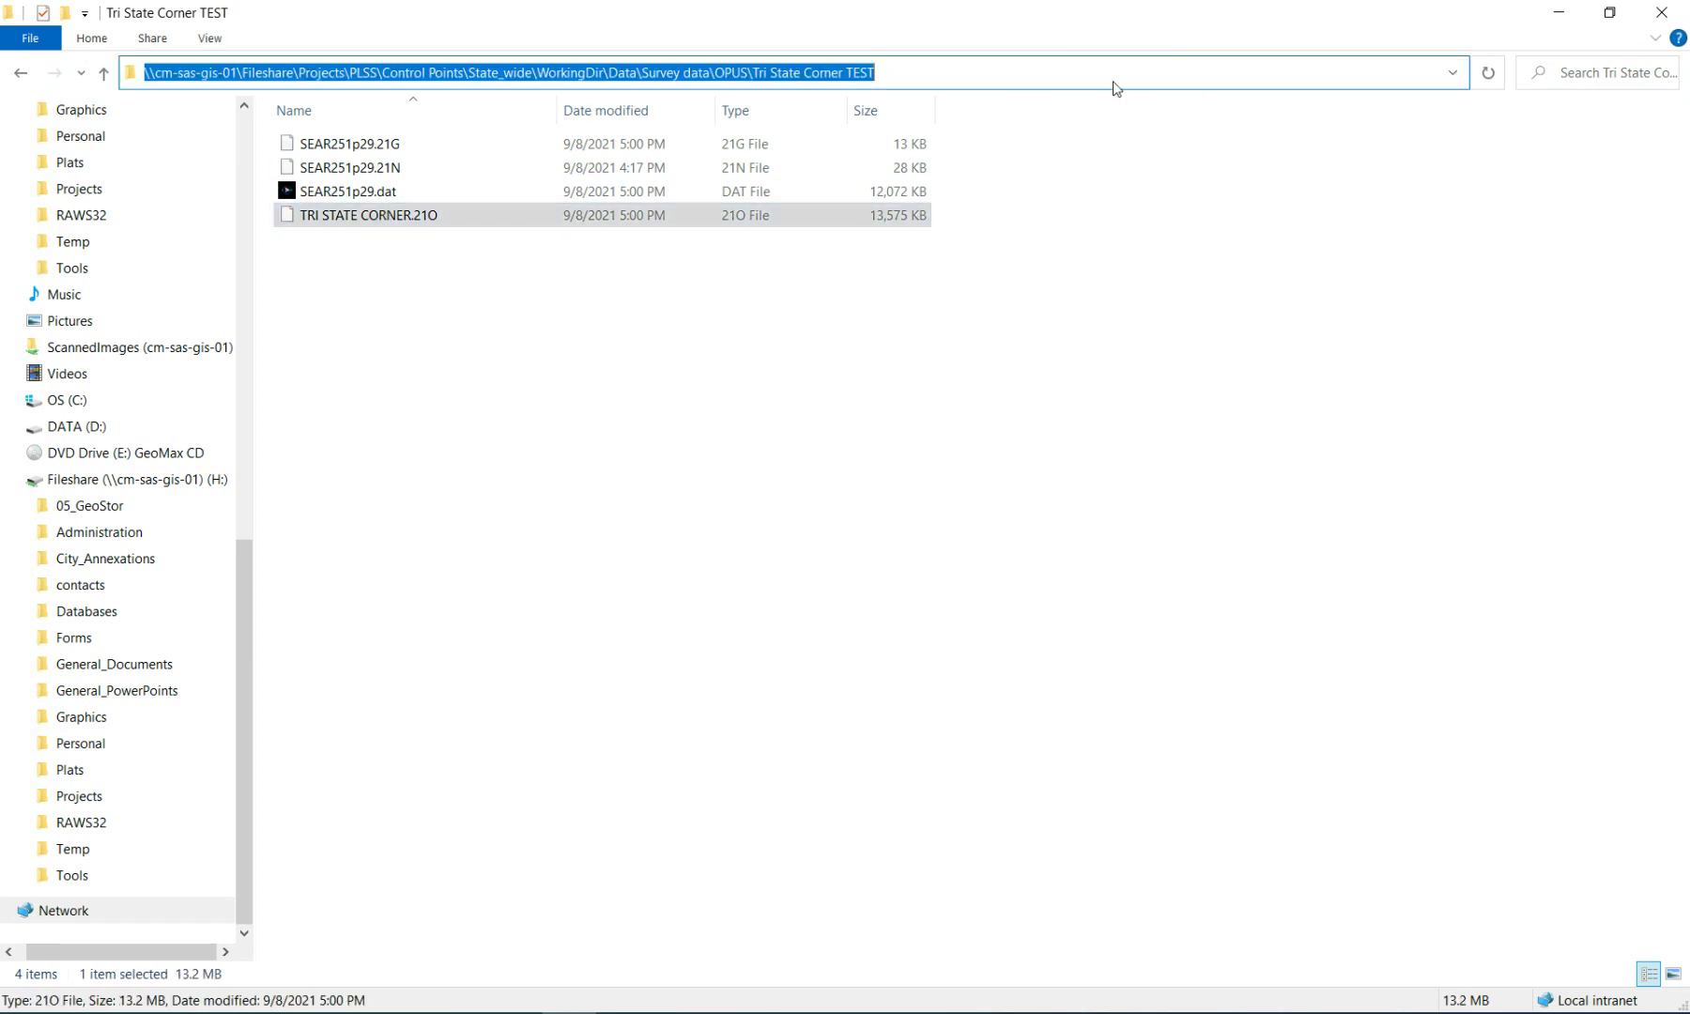
{"action": "right_click", "coordinate": [777, 80]}
{"action": "left_click", "coordinate": [851, 140]}
{"action": "left_click", "coordinate": [681, 1012]}
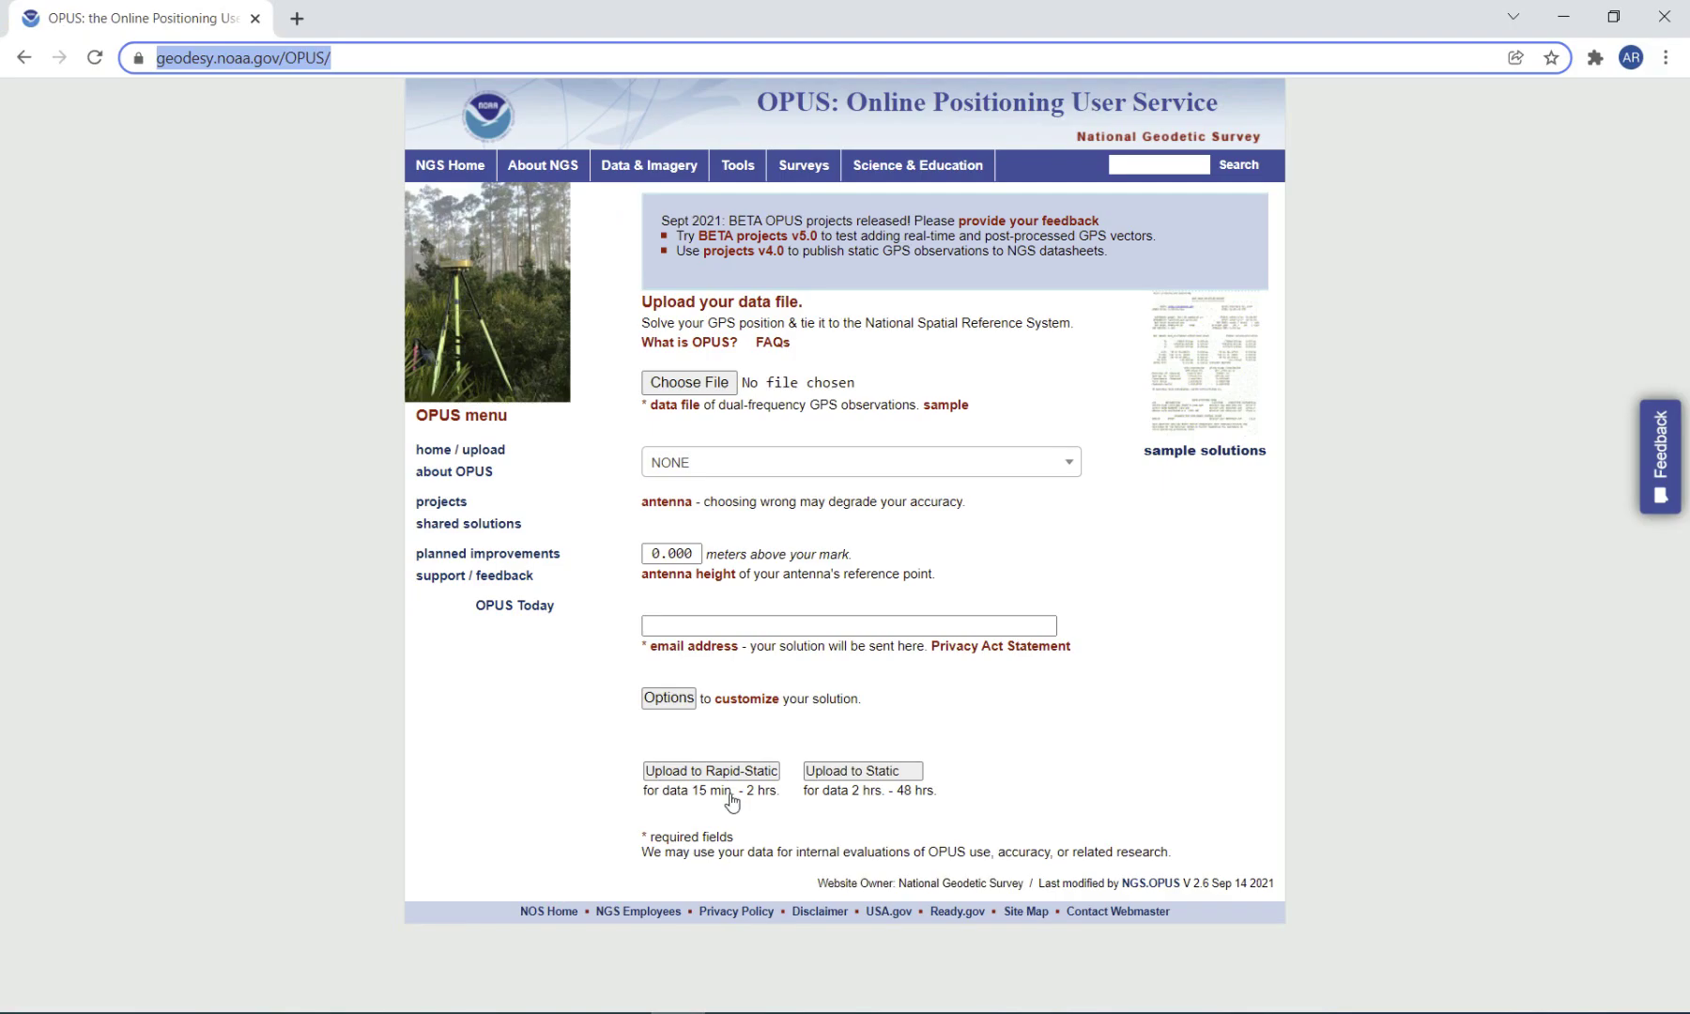
Step: Attach TRI STATE CORNER.21O as the data file via the pasted Tri State Corner TEST path
{"action": "left_click", "coordinate": [689, 383]}
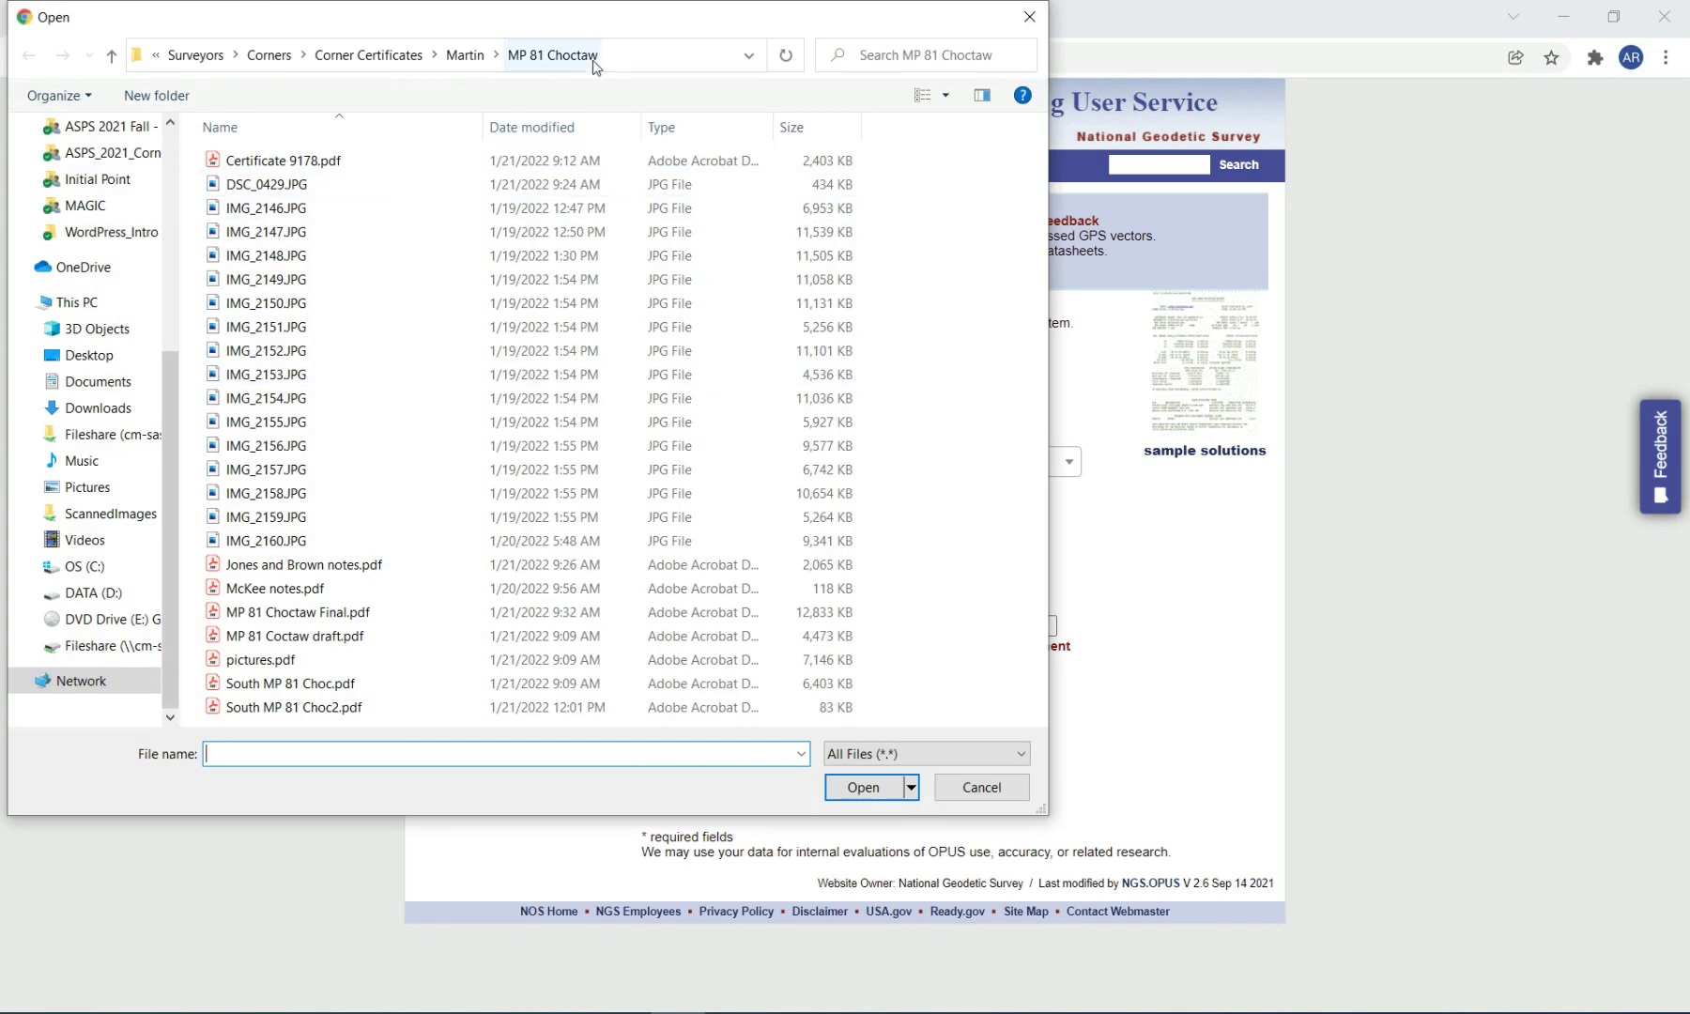
{"action": "left_click", "coordinate": [648, 56]}
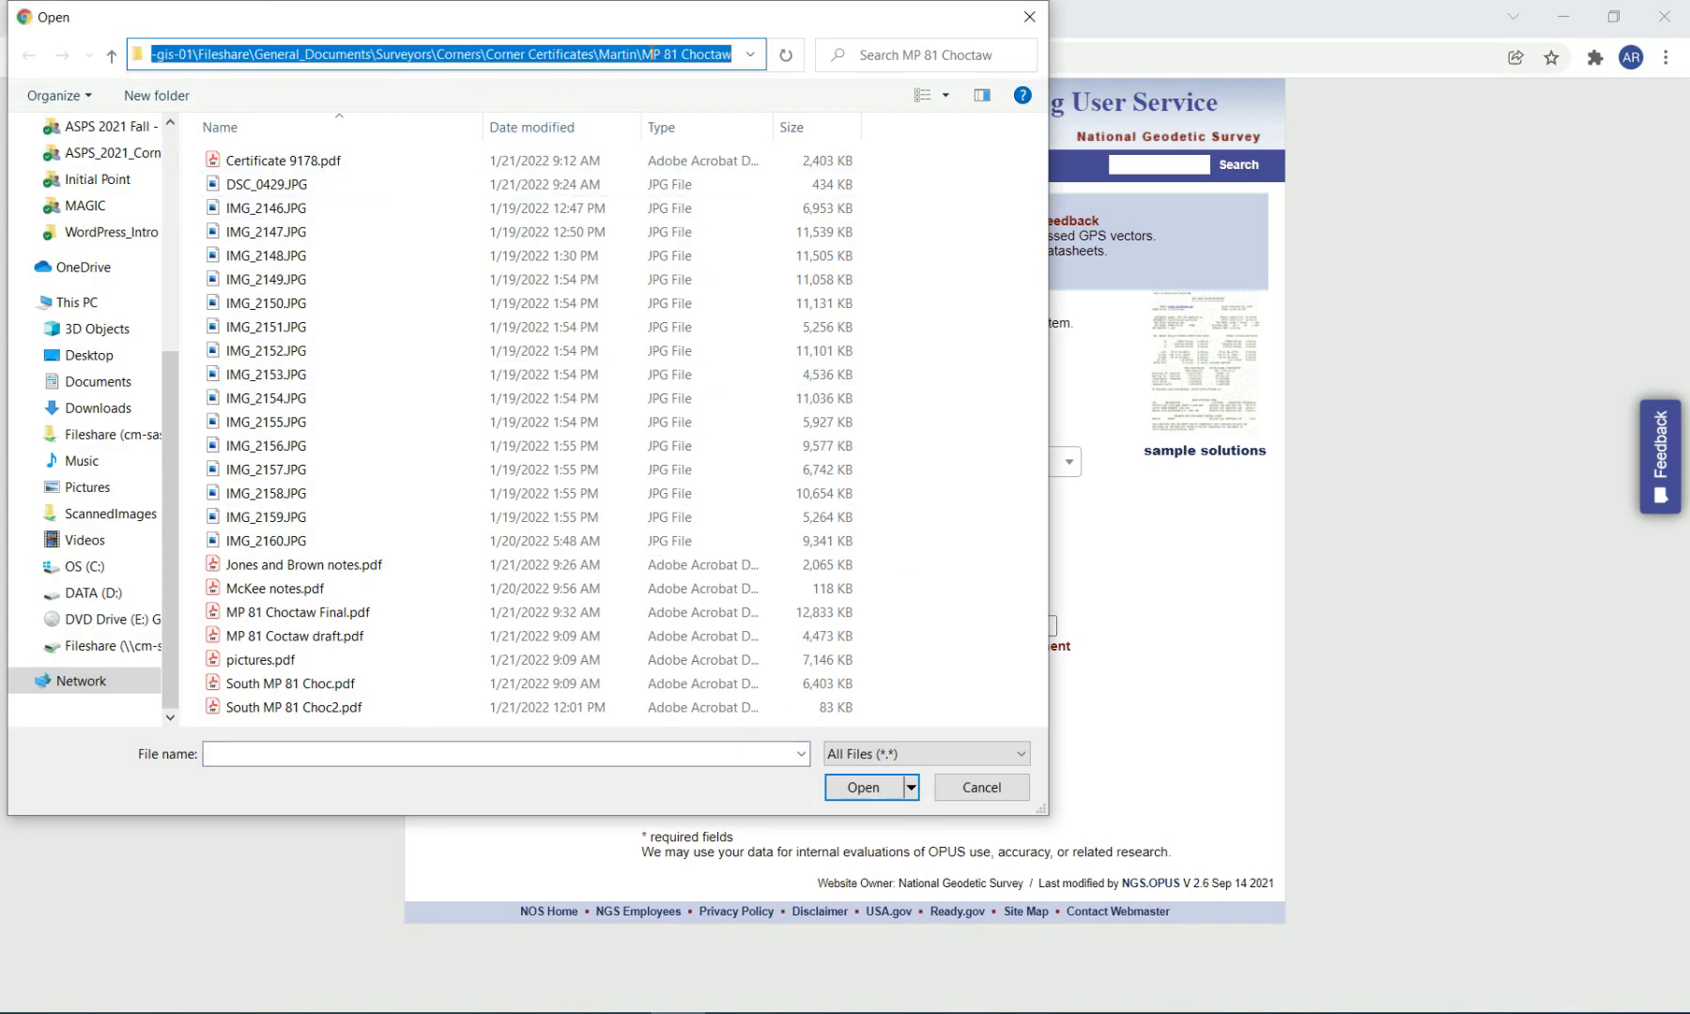
{"action": "key", "text": "ctrl+v"}
{"action": "key", "text": "Return"}
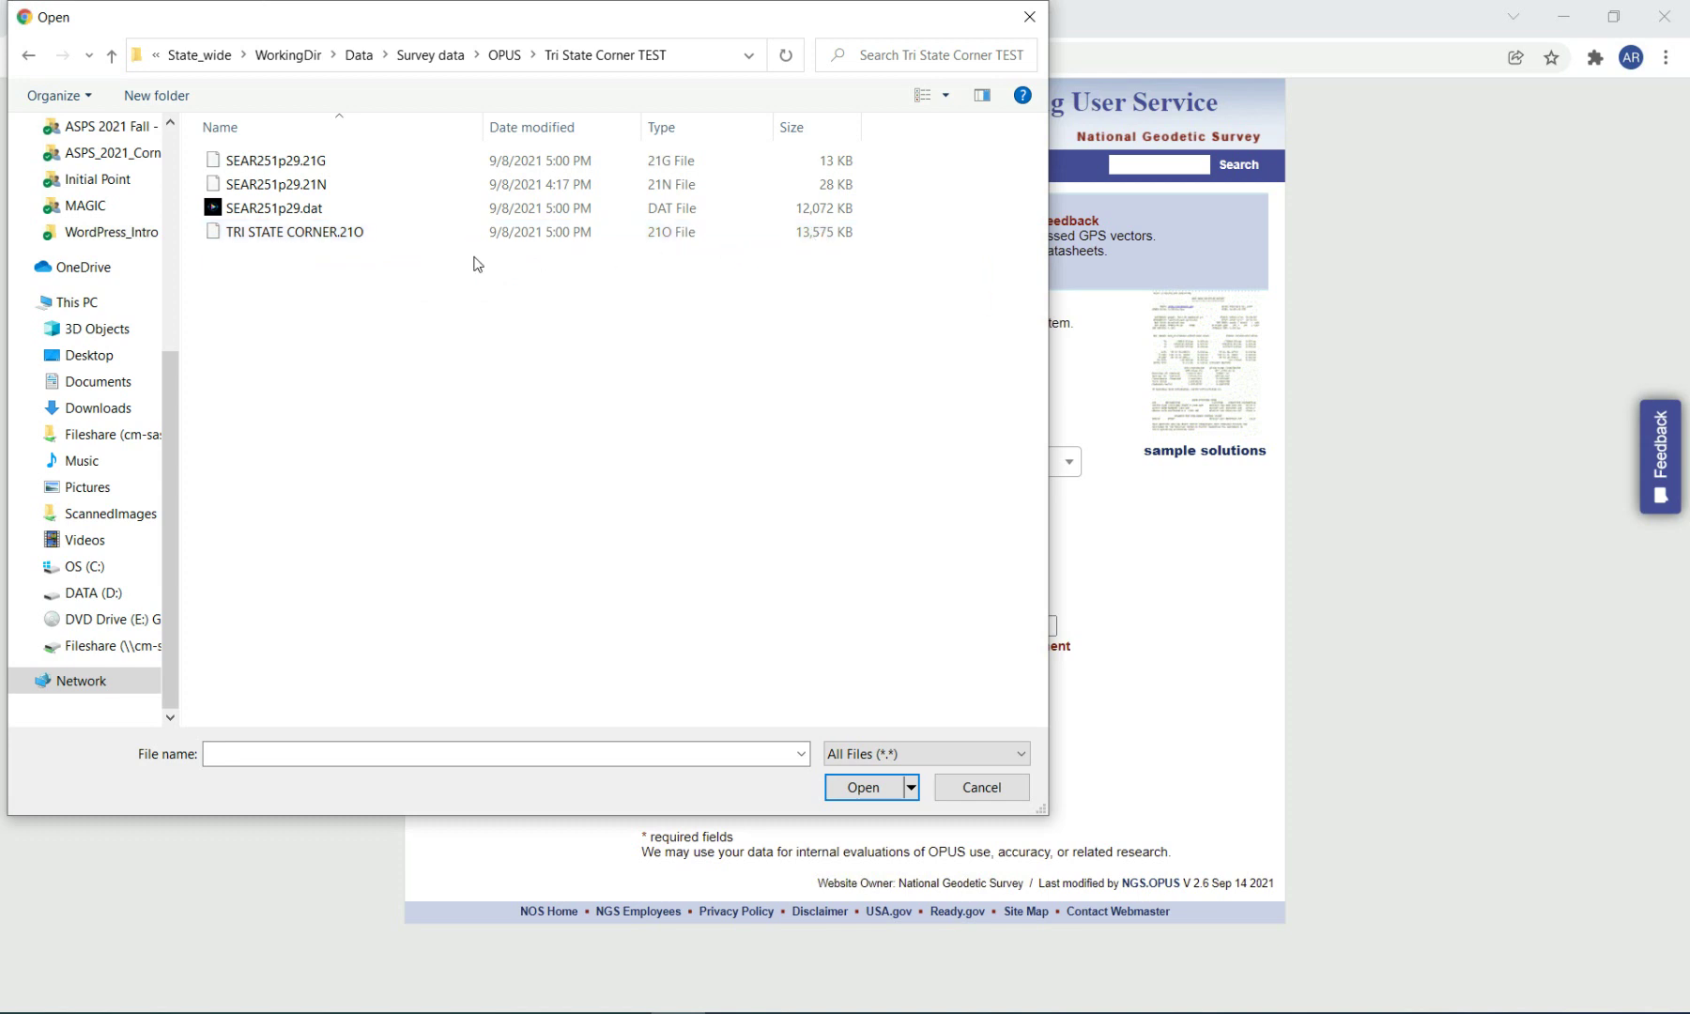
{"action": "left_click", "coordinate": [419, 235]}
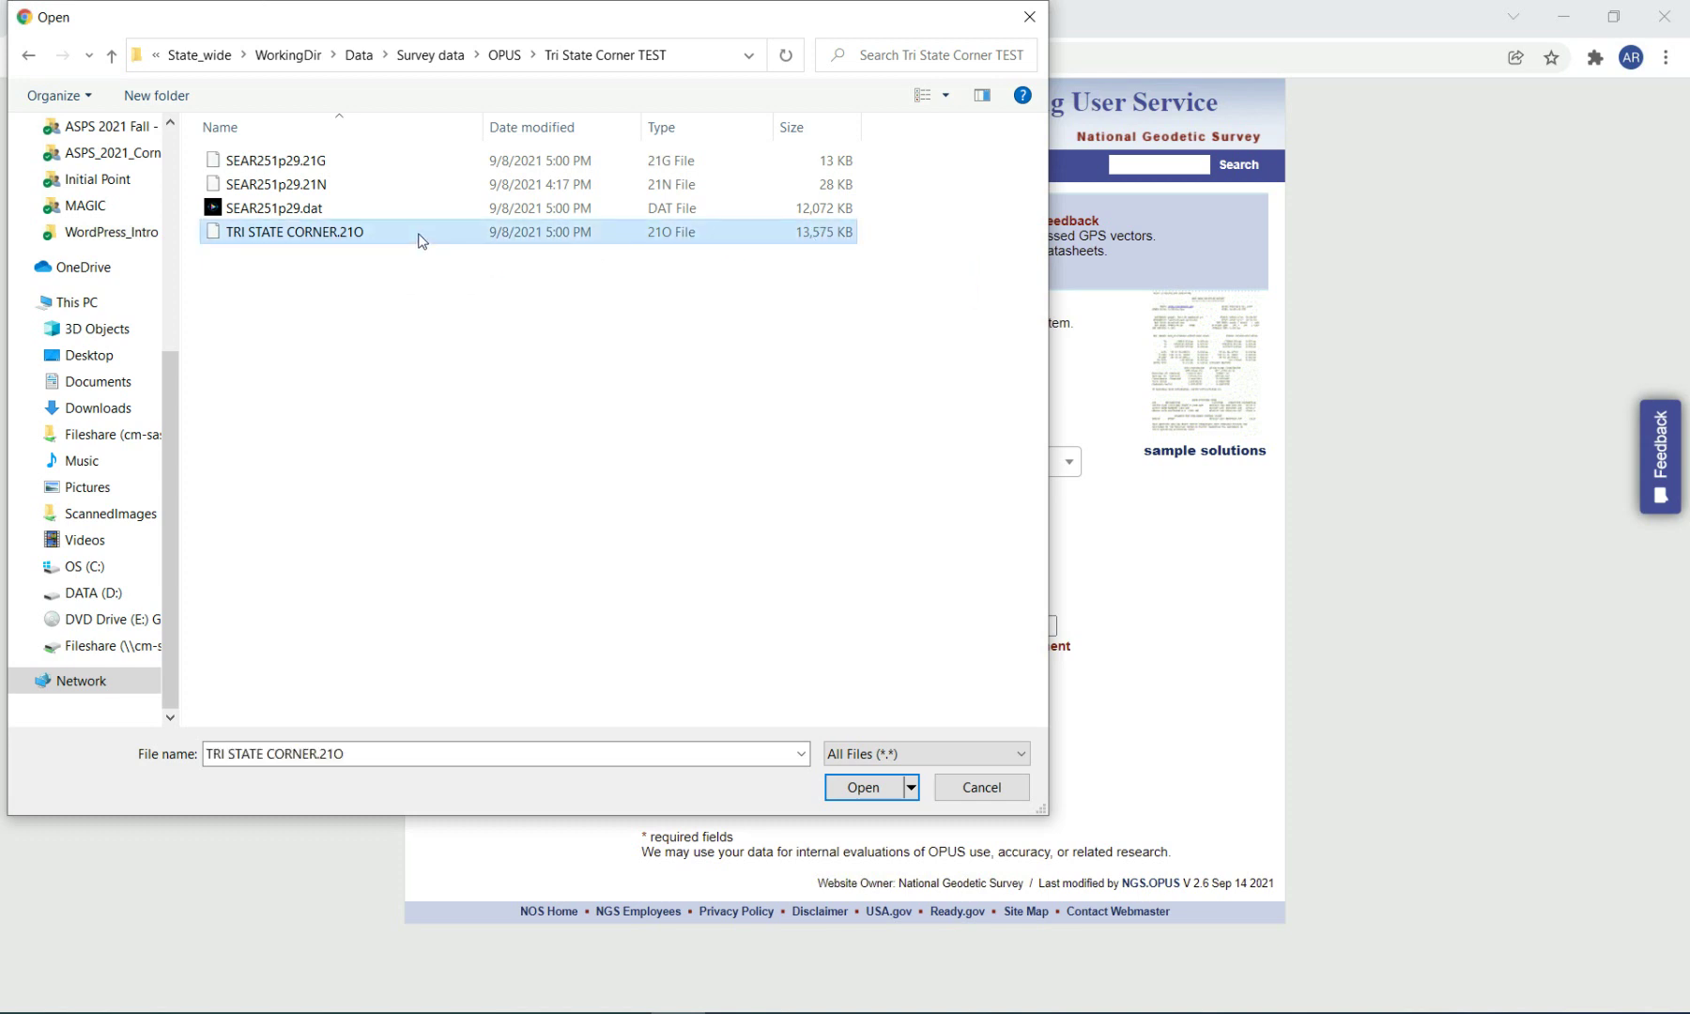
{"action": "left_click", "coordinate": [889, 791]}
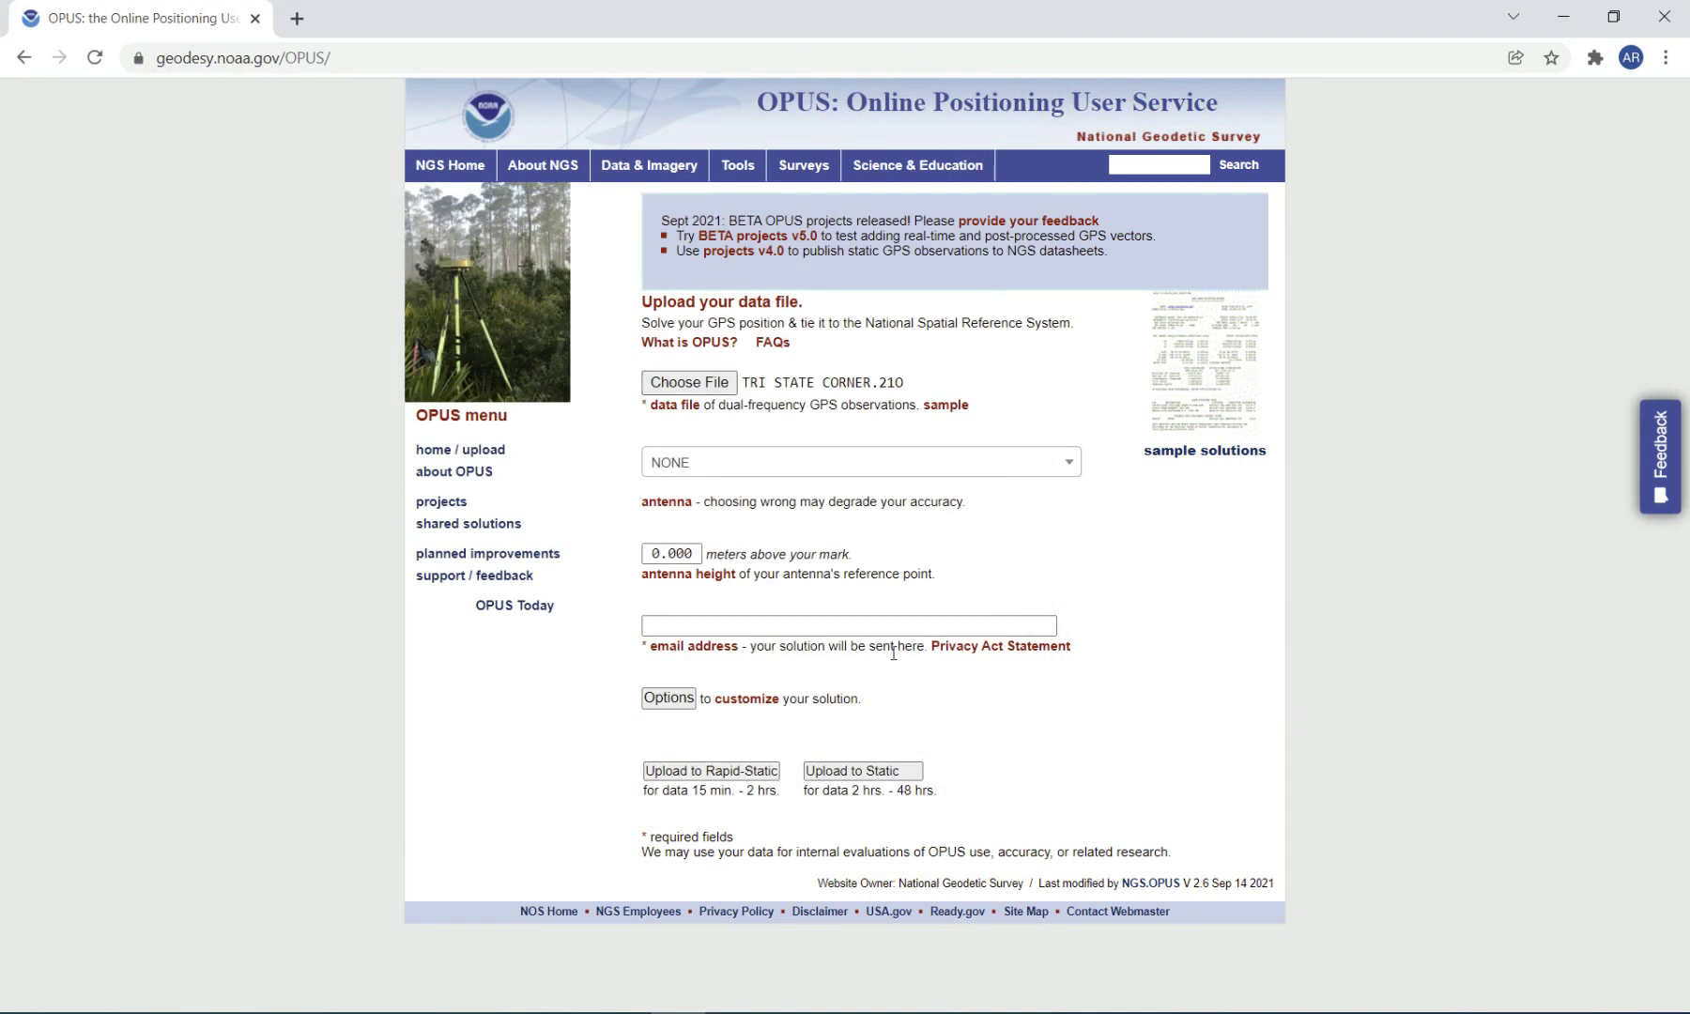
Step: Set the antenna type to GMXZENITH35 NONE
{"action": "left_click", "coordinate": [928, 468]}
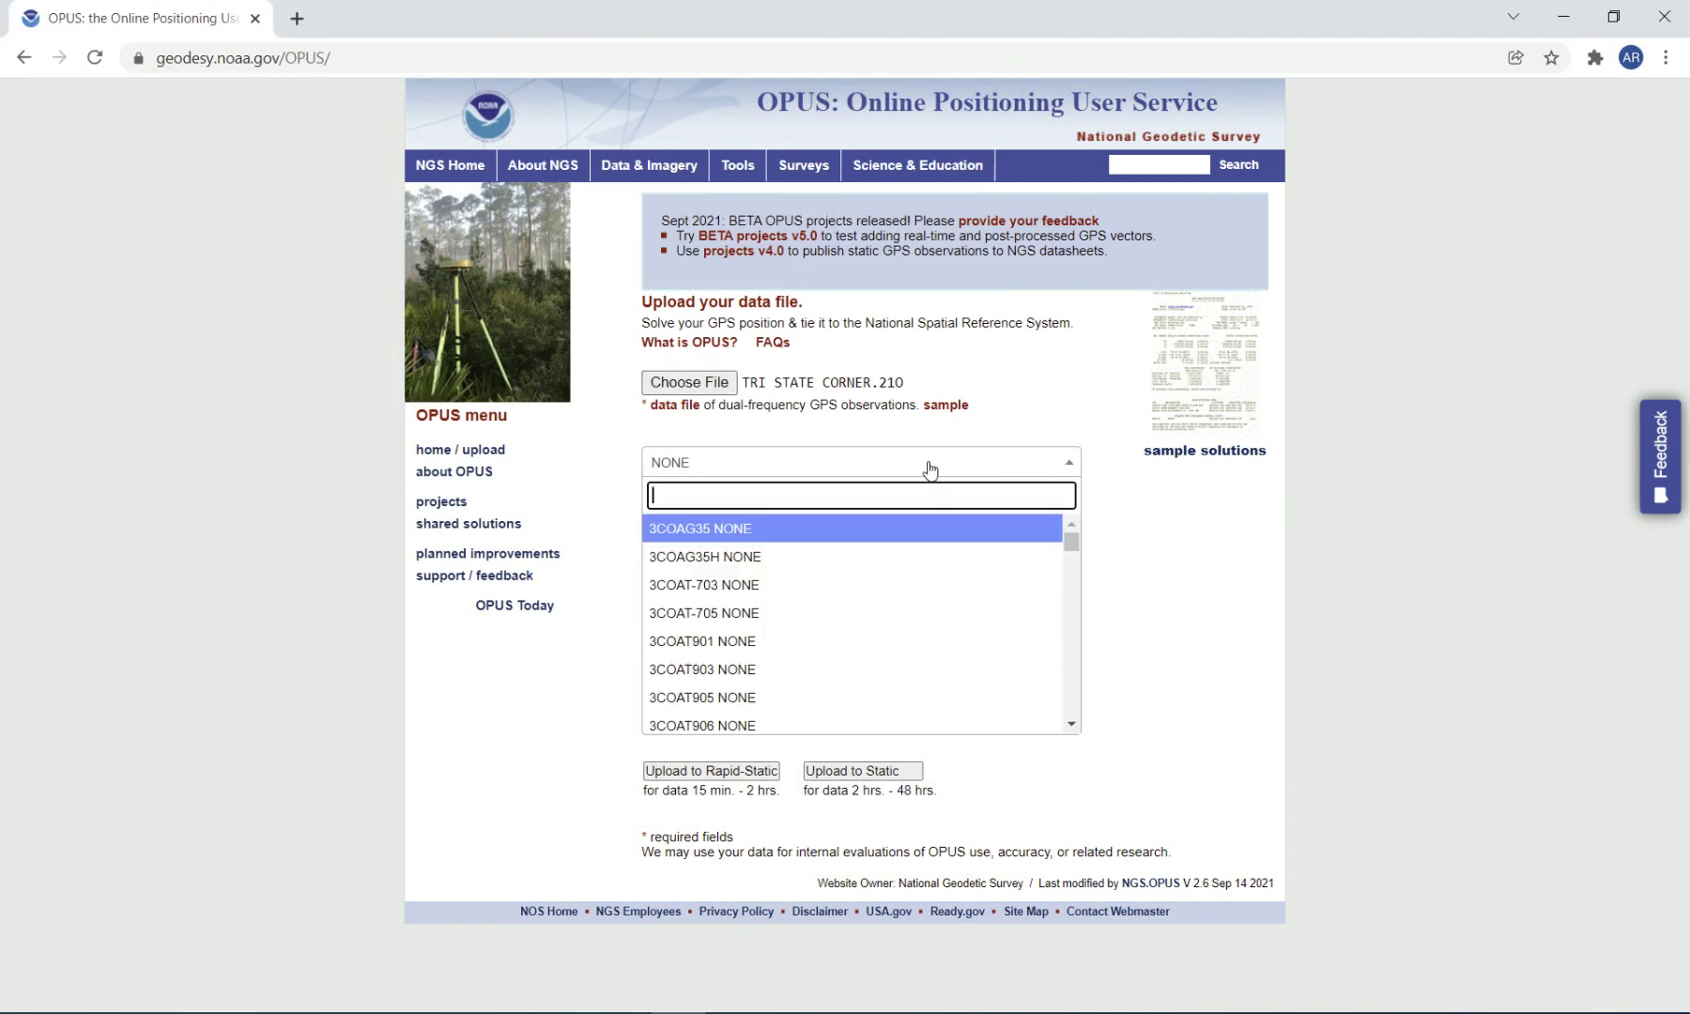
{"action": "type", "text": "gm"}
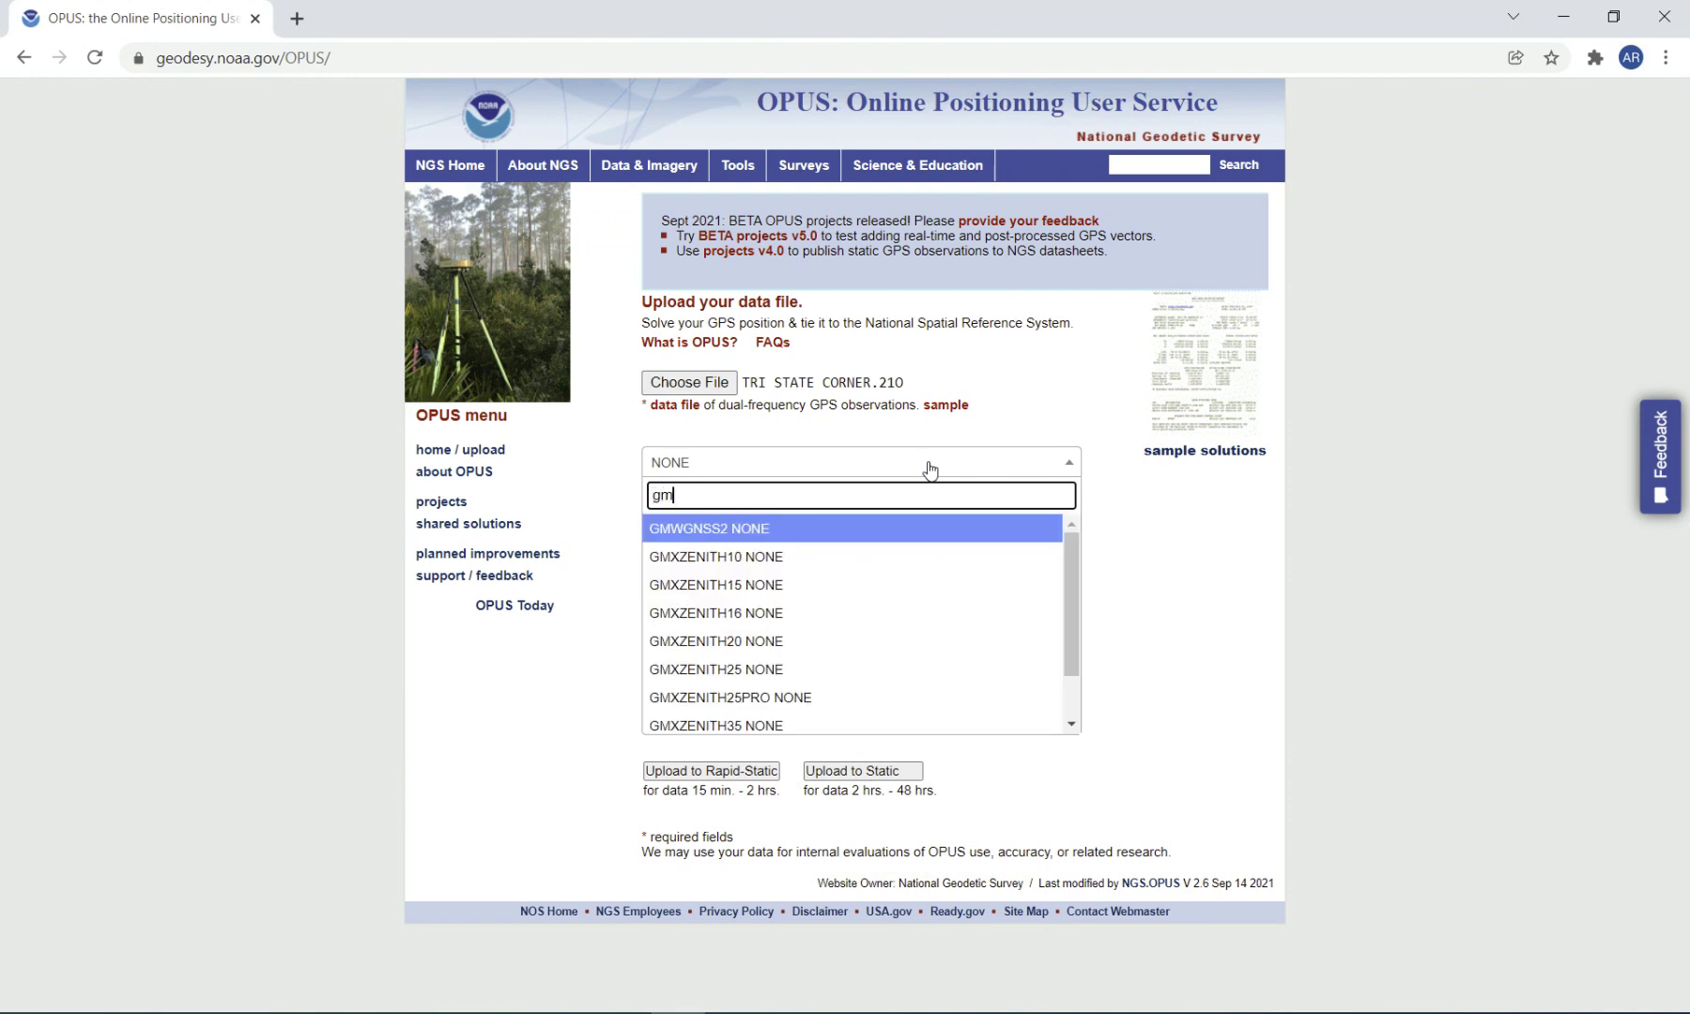
{"action": "type", "text": "x"}
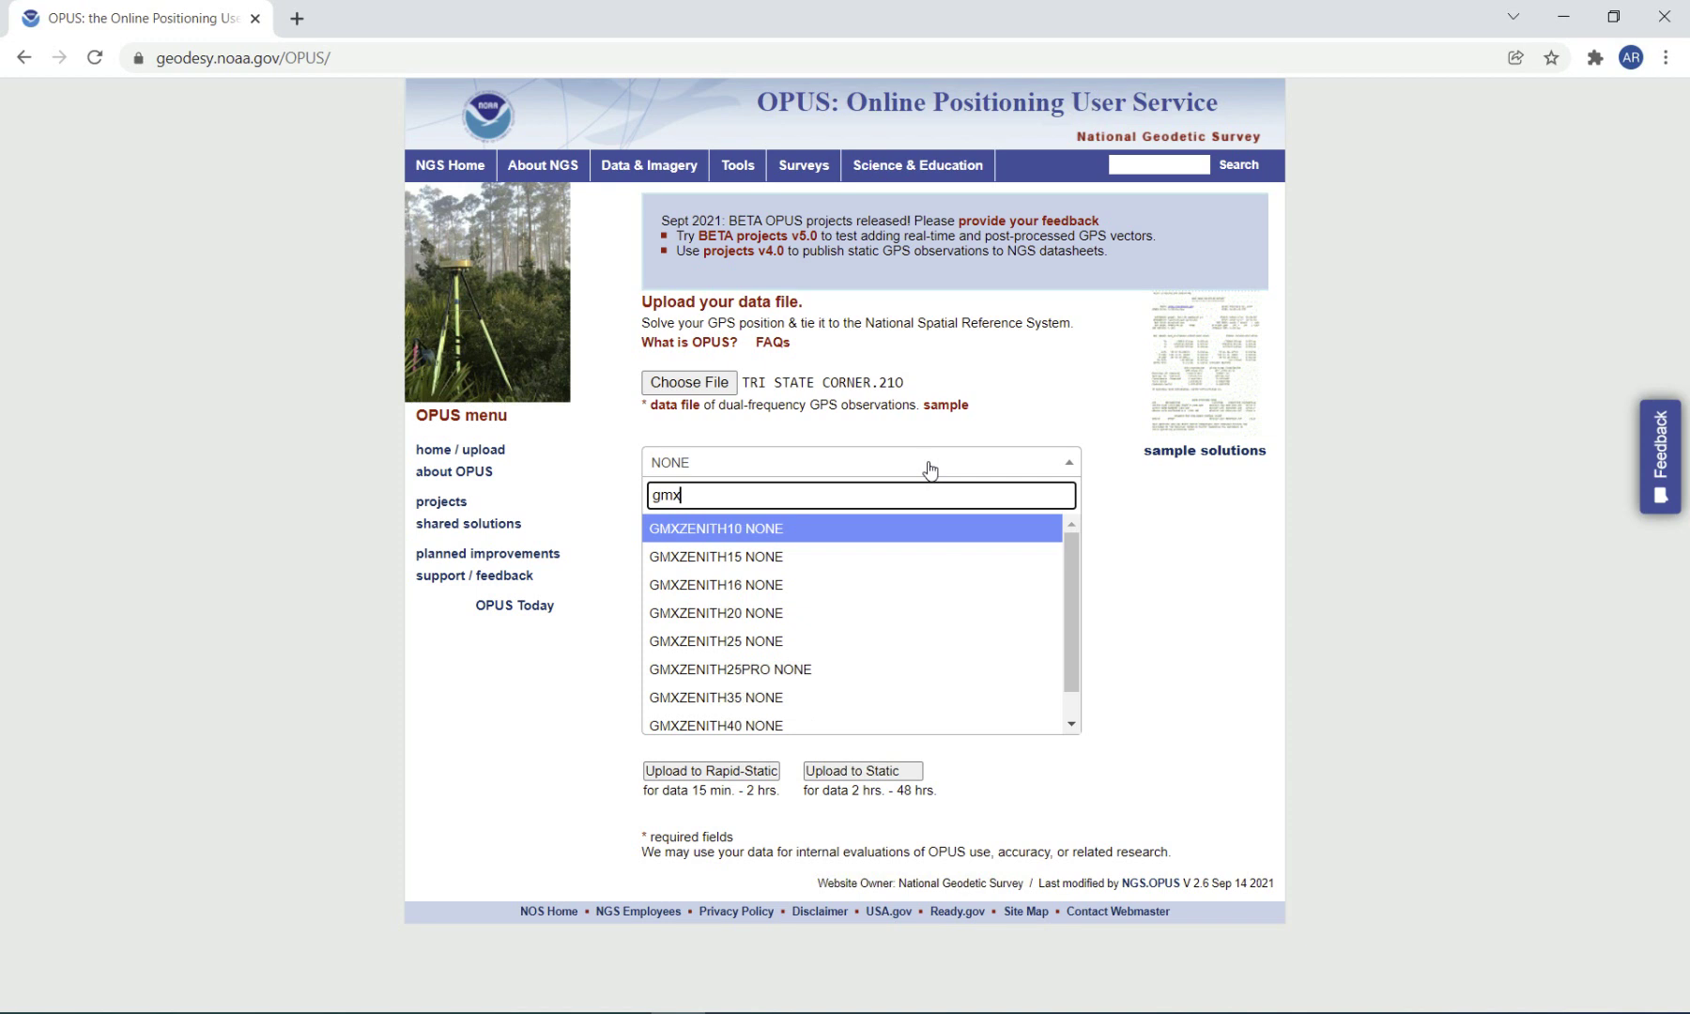
{"action": "left_click", "coordinate": [738, 704]}
Step: Set the antenna height to 2.0 meters and fill in the saved email address
{"action": "left_click_drag", "start_coordinate": [697, 569], "coordinate": [647, 570]}
{"action": "type", "text": "2.0"}
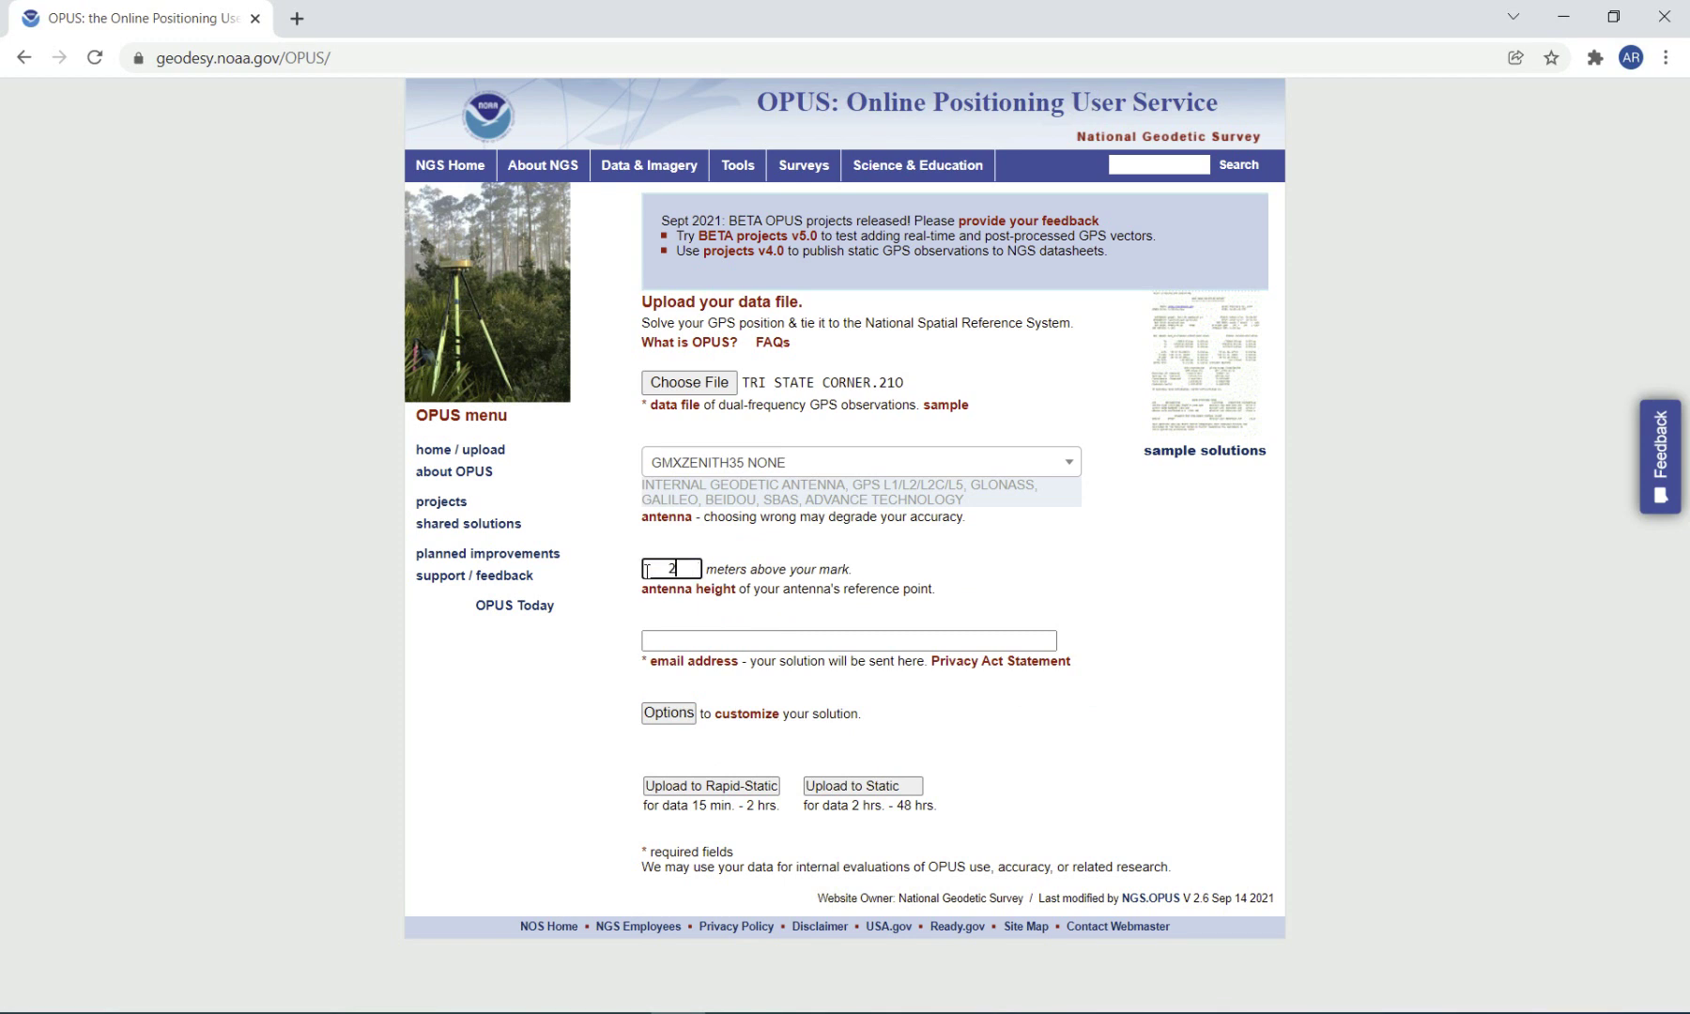
{"action": "left_click", "coordinate": [660, 634]}
{"action": "left_click", "coordinate": [673, 648]}
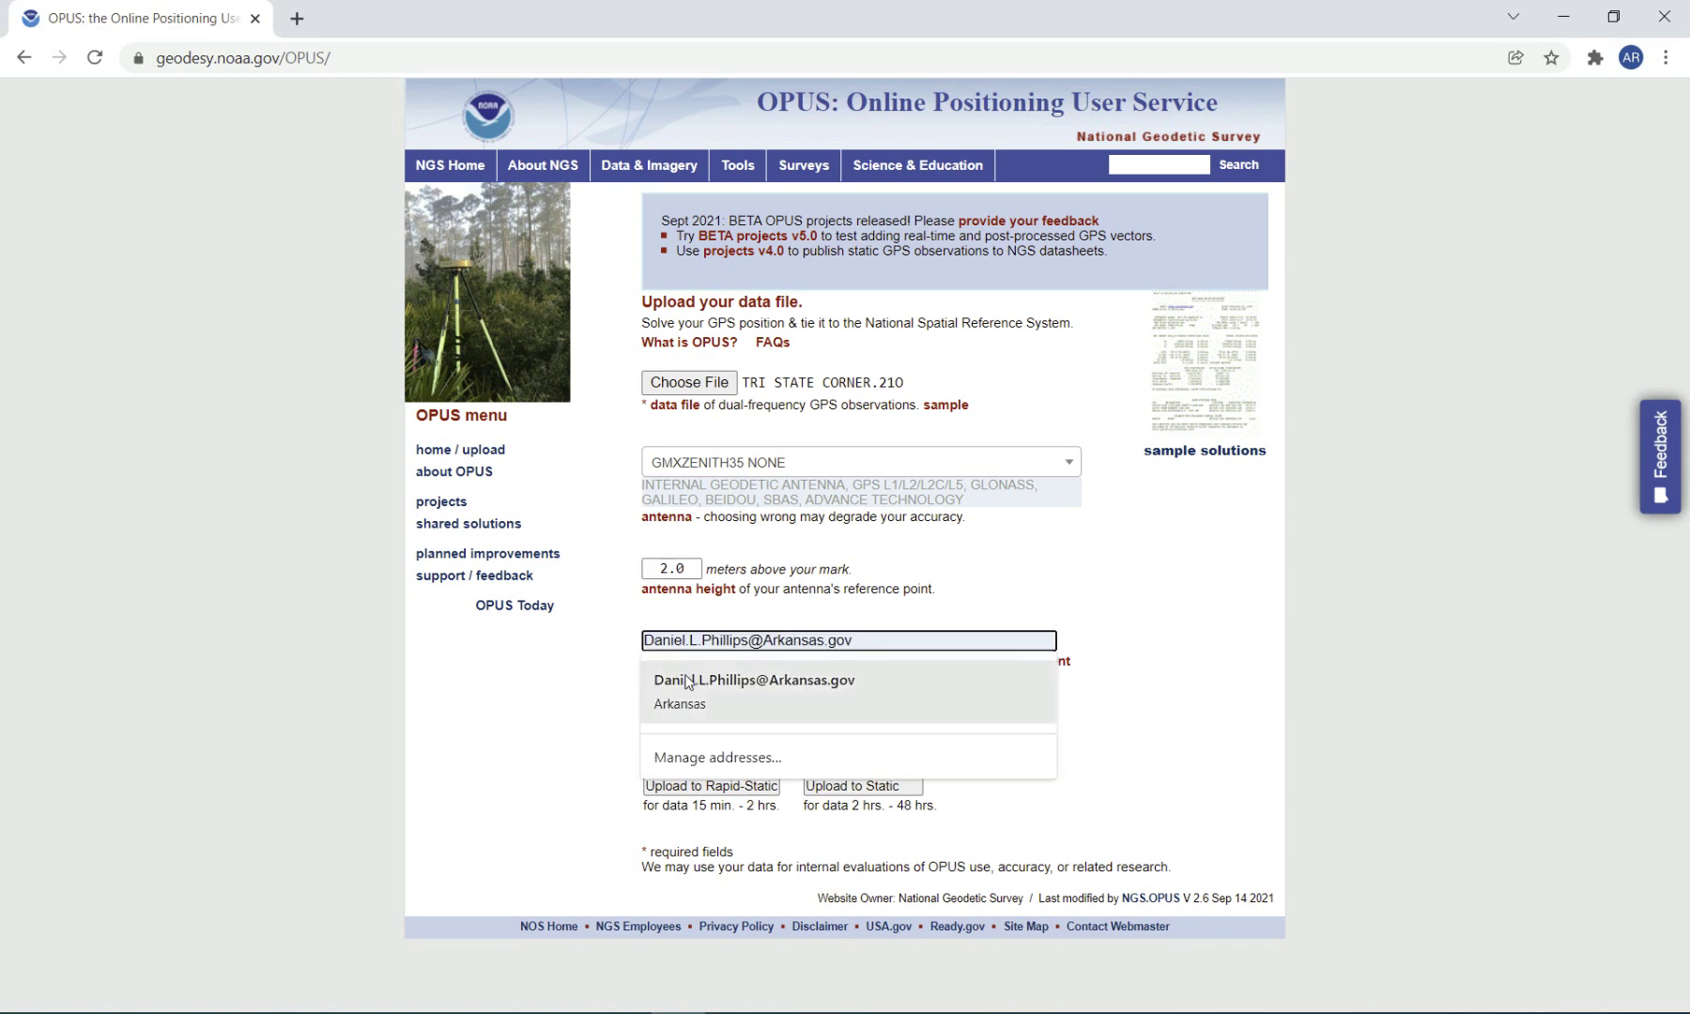
{"action": "left_click", "coordinate": [688, 679]}
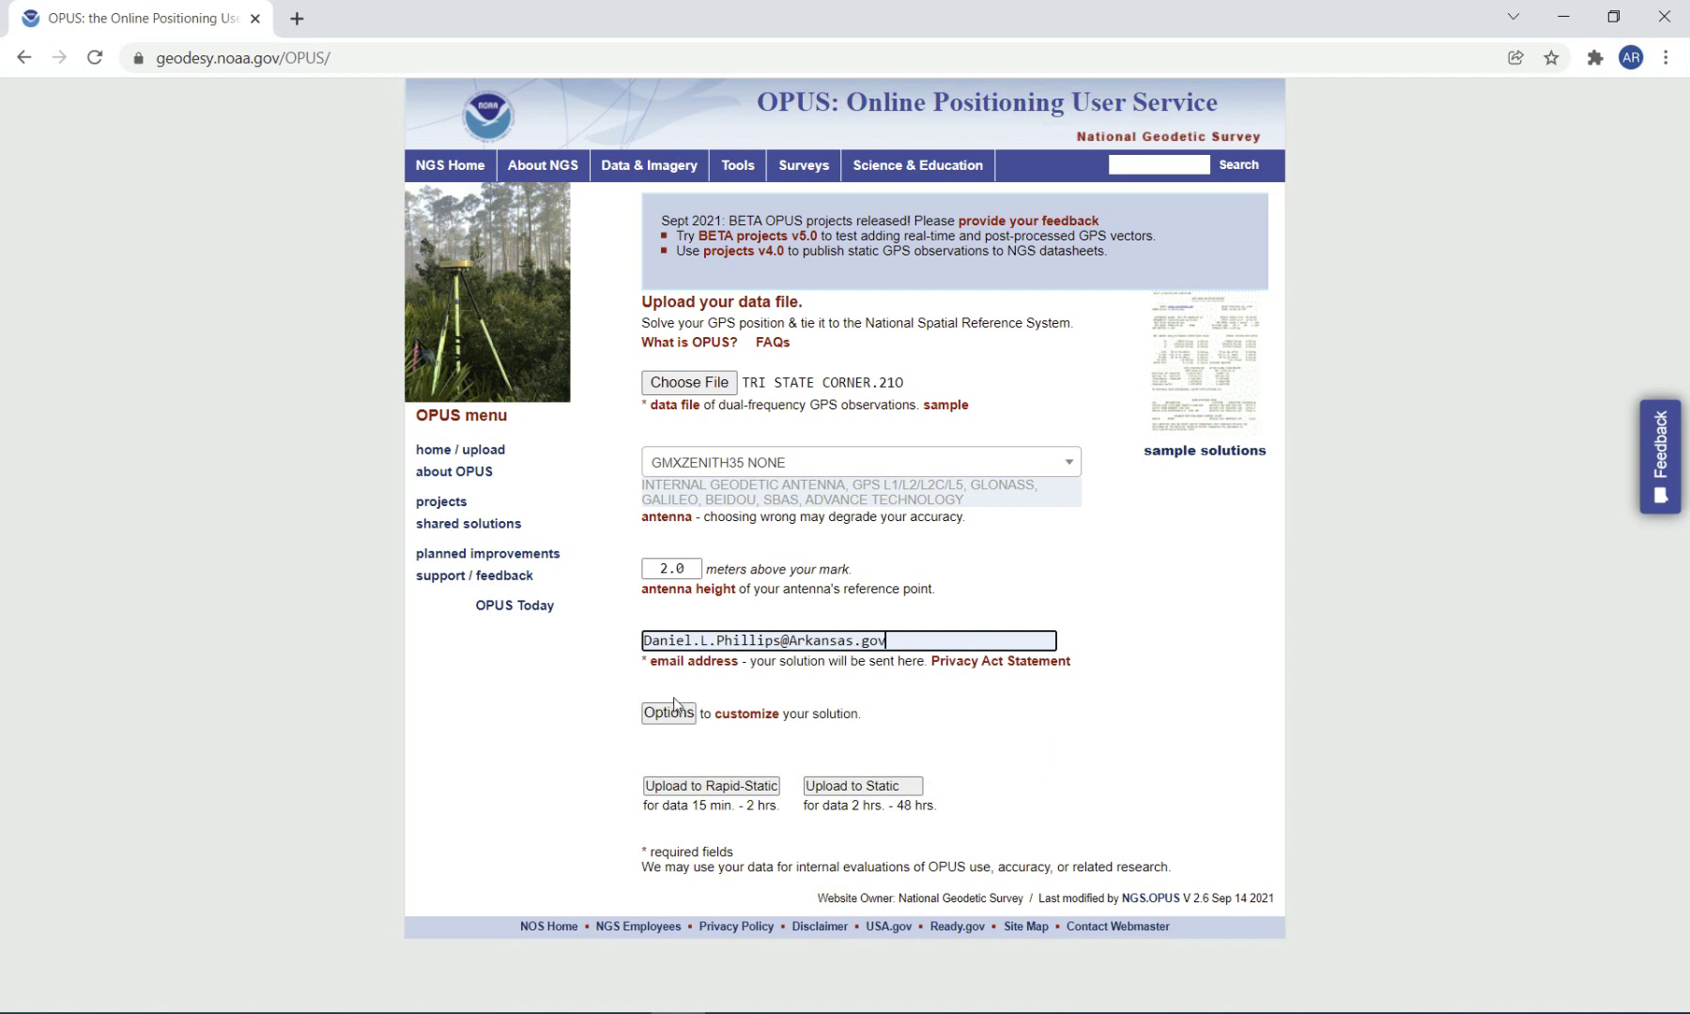
Step: Set the solution format to extended under Options and upload to Rapid-Static
{"action": "left_click", "coordinate": [668, 714]}
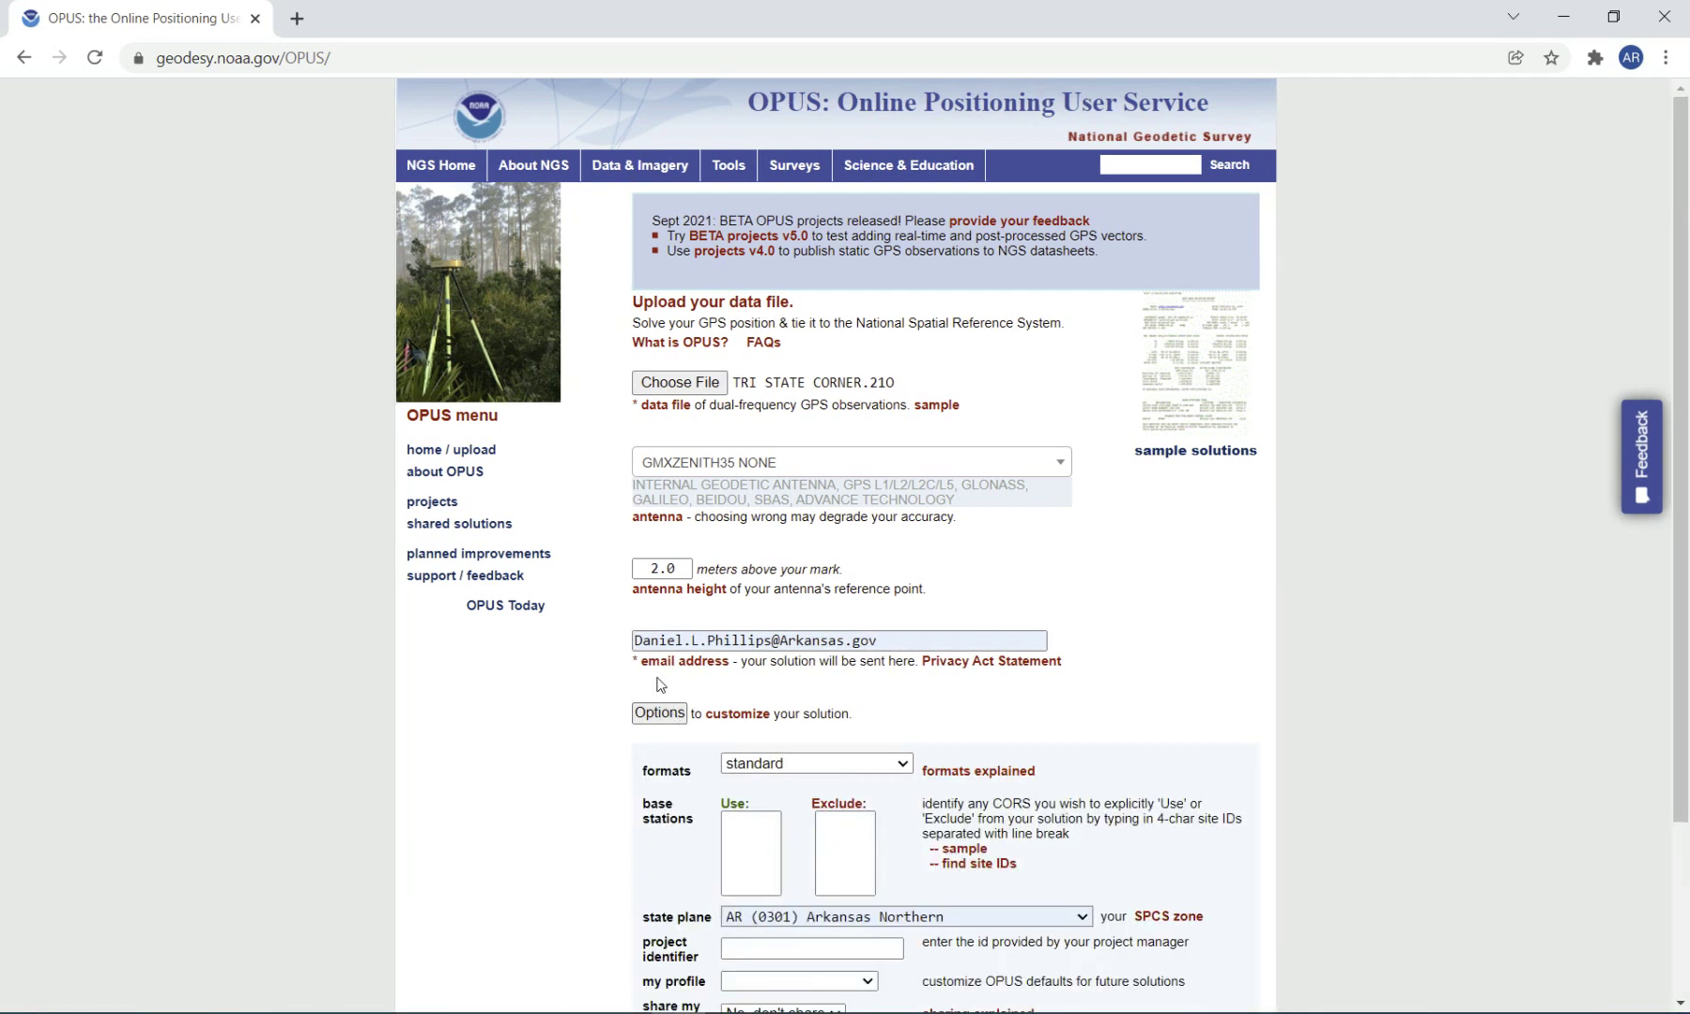
{"action": "scroll", "coordinate": [648, 685], "scroll_direction": "down", "scroll_amount": 3}
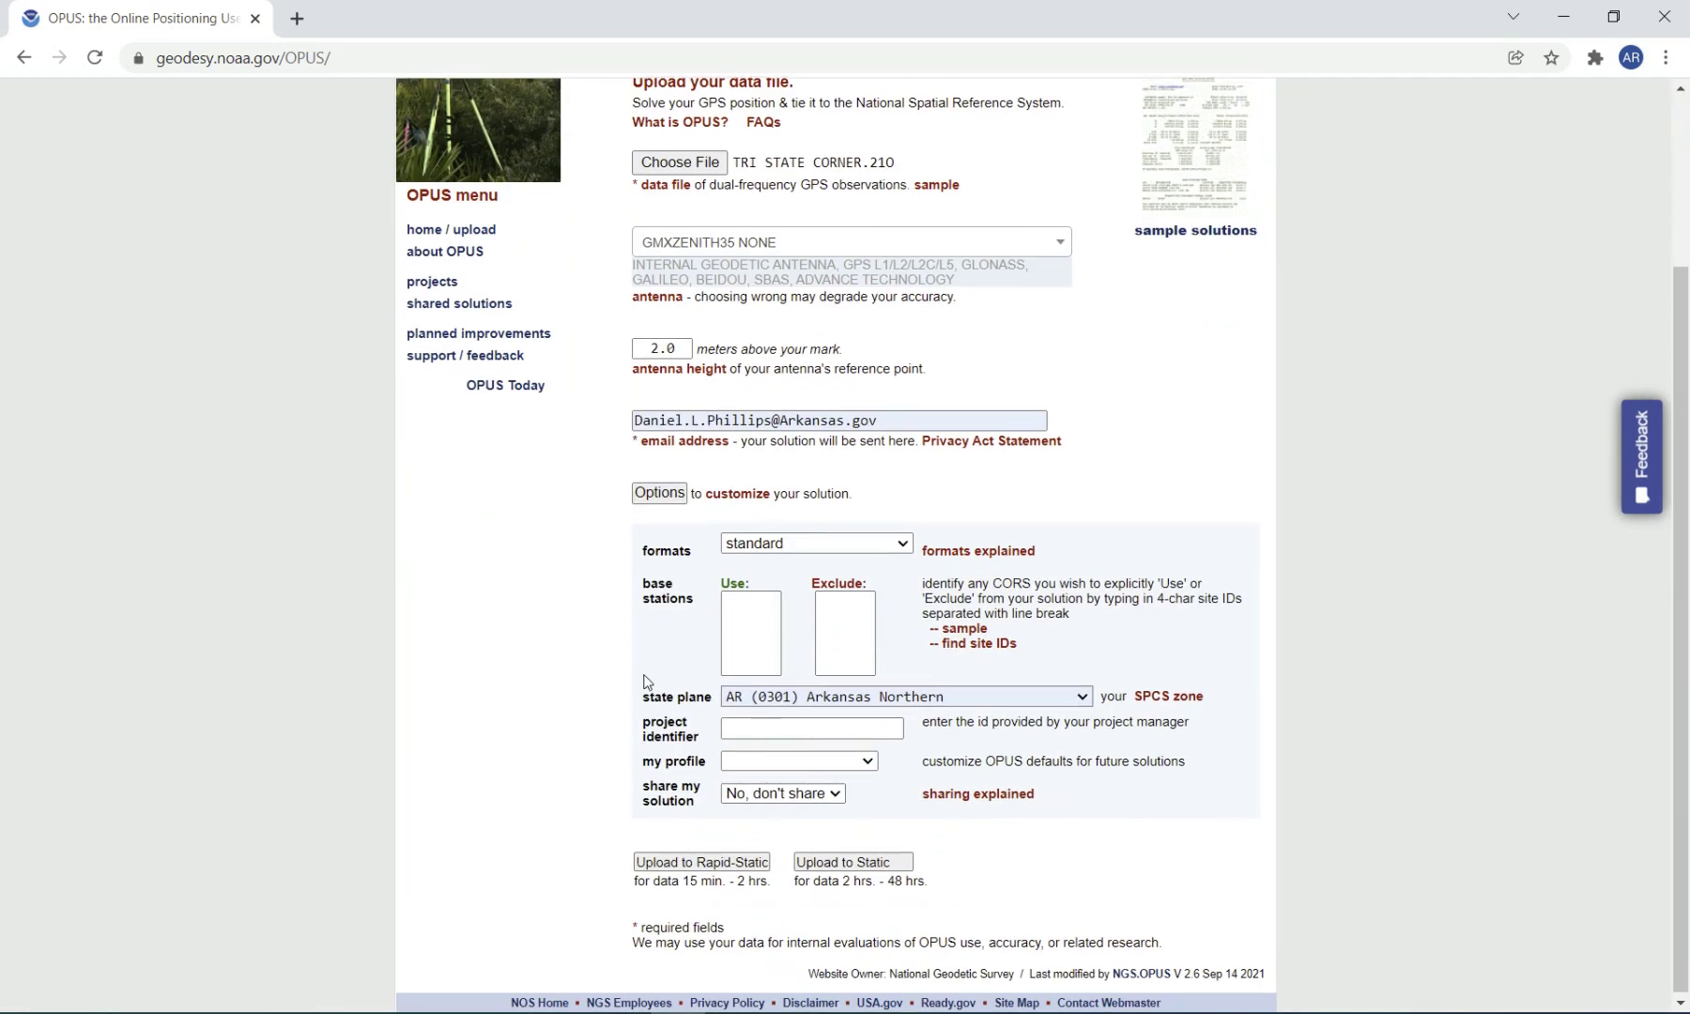
{"action": "left_click", "coordinate": [815, 544]}
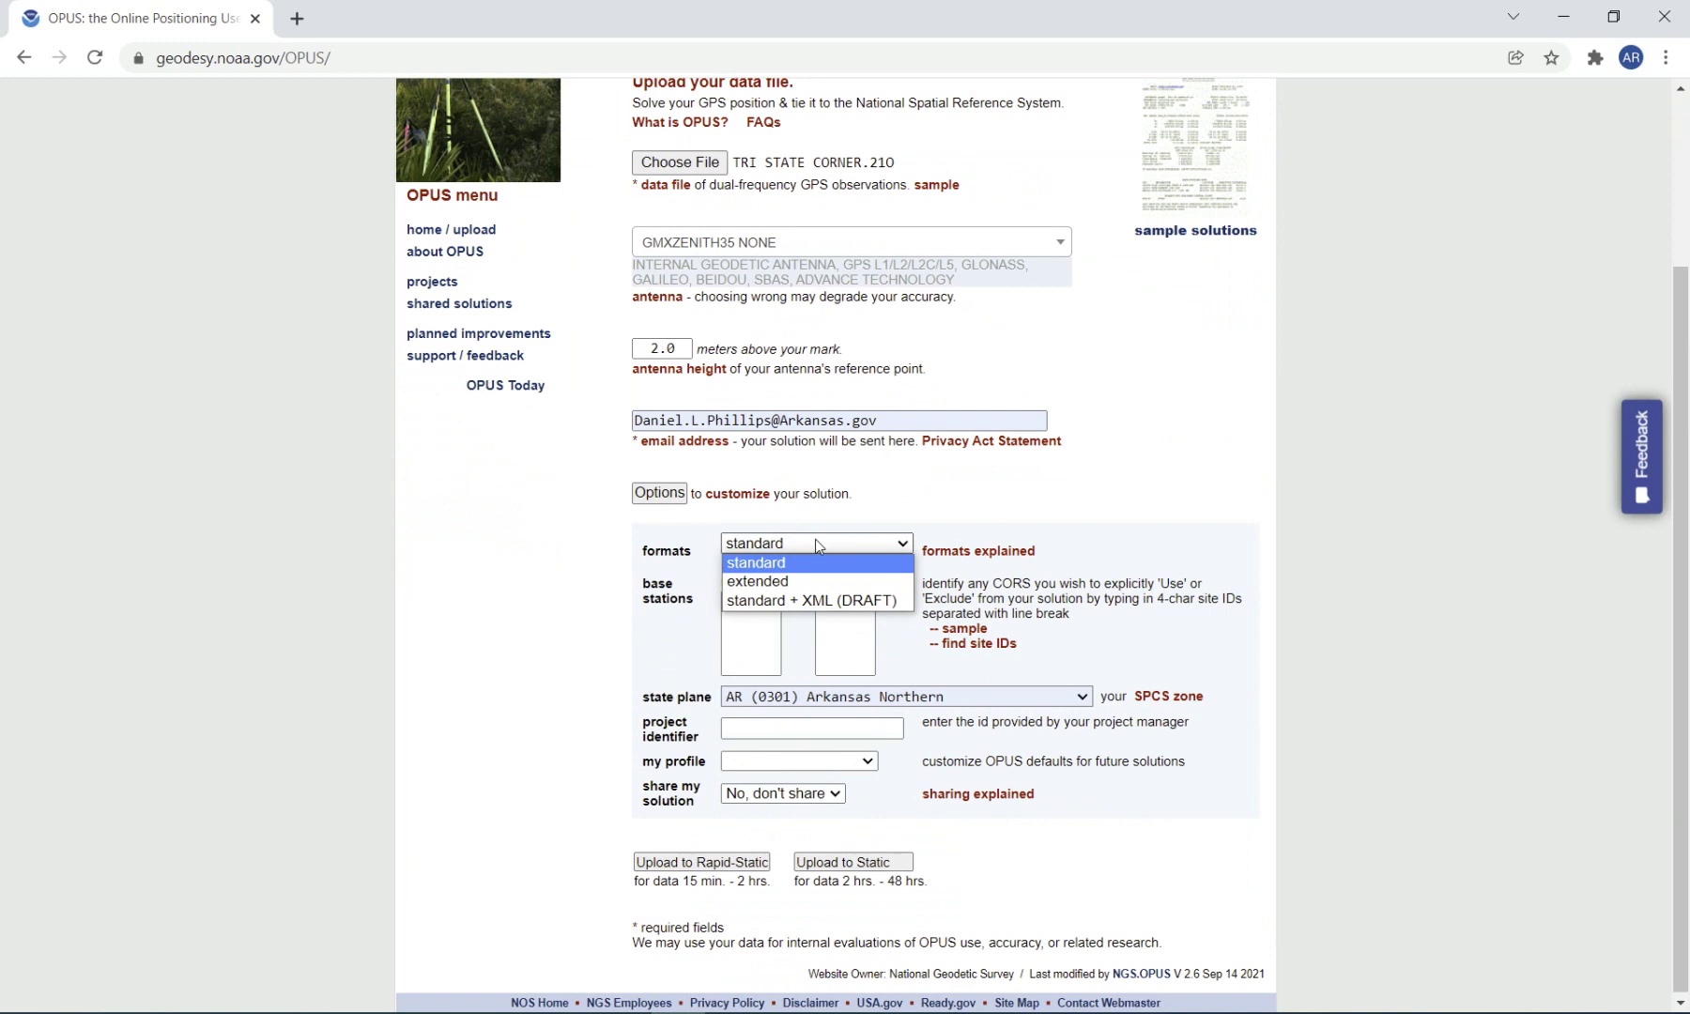
{"action": "left_click", "coordinate": [775, 581]}
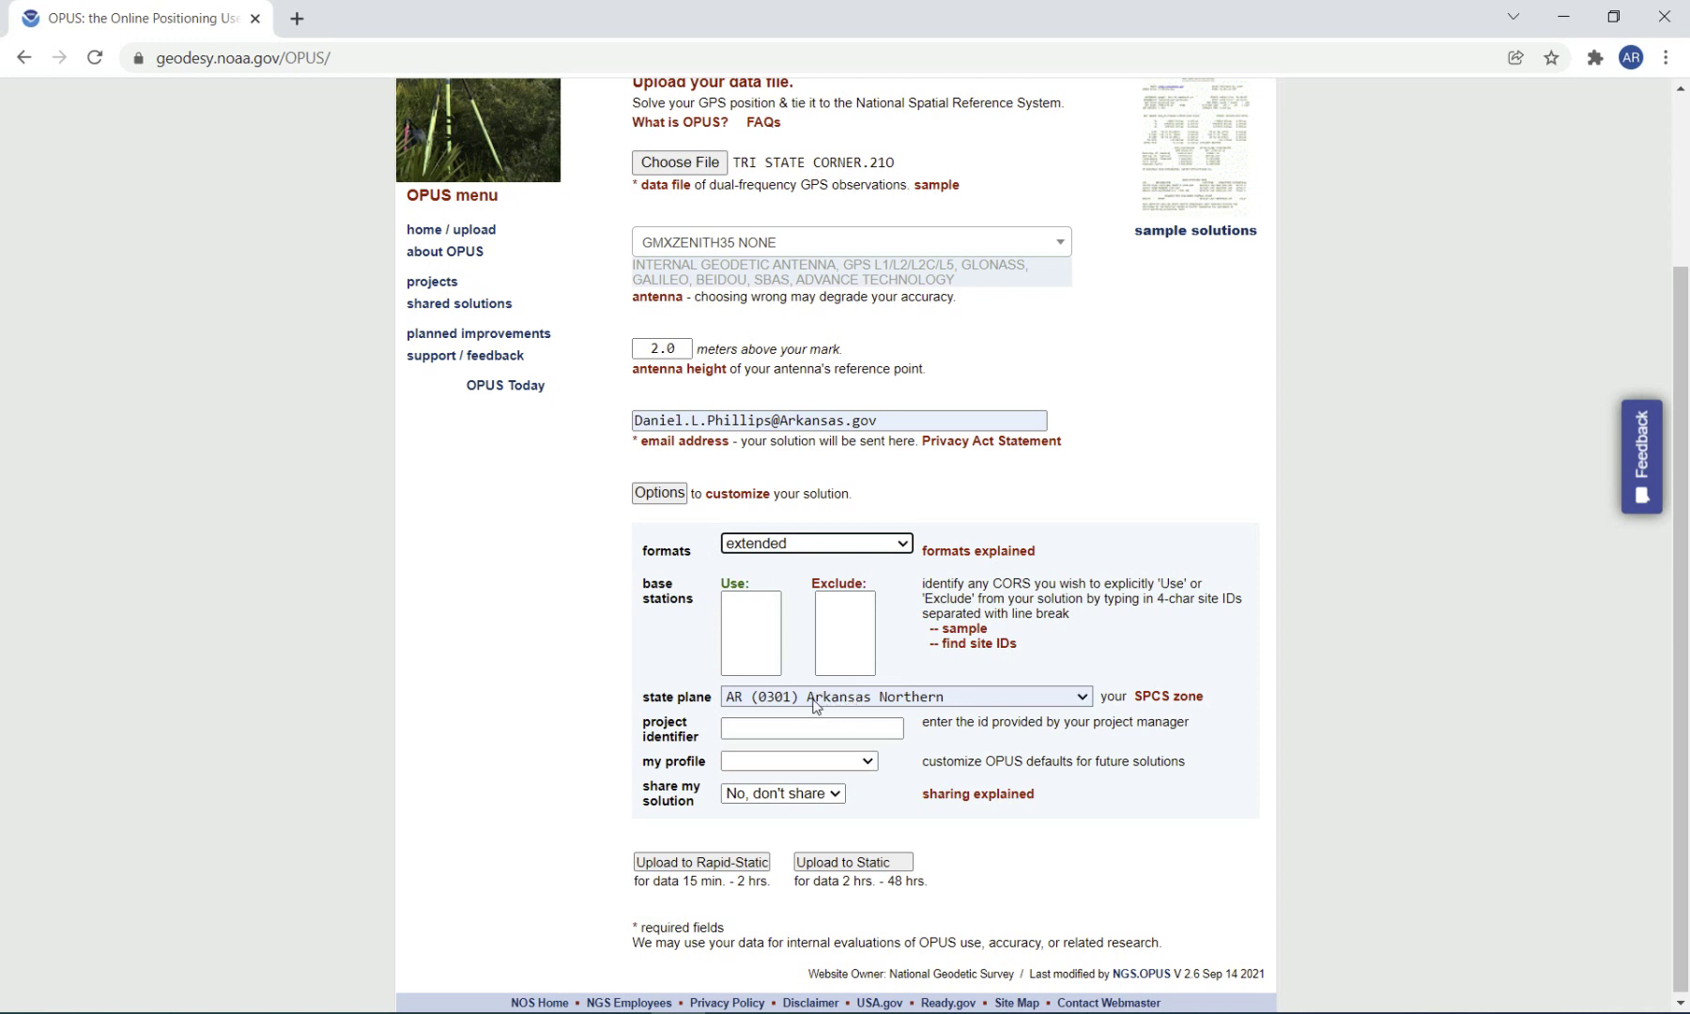
{"action": "scroll", "coordinate": [668, 719], "scroll_direction": "down", "scroll_amount": 1}
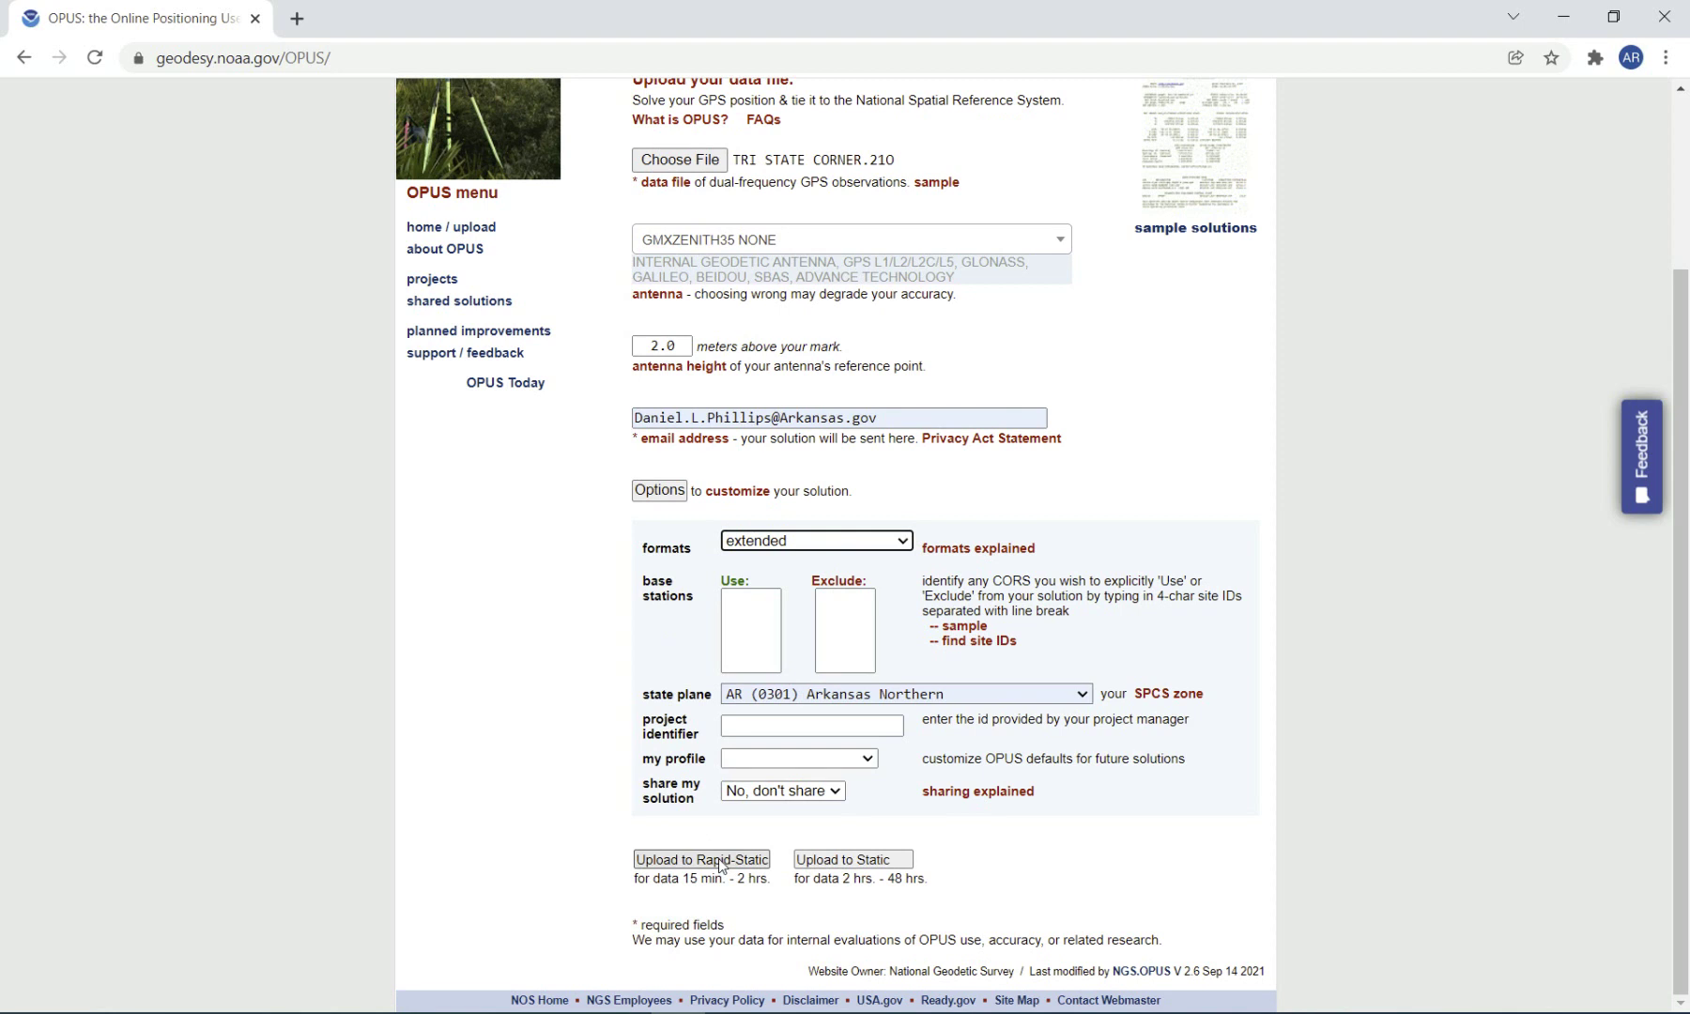
{"action": "left_click_drag", "start_coordinate": [778, 878], "coordinate": [678, 878]}
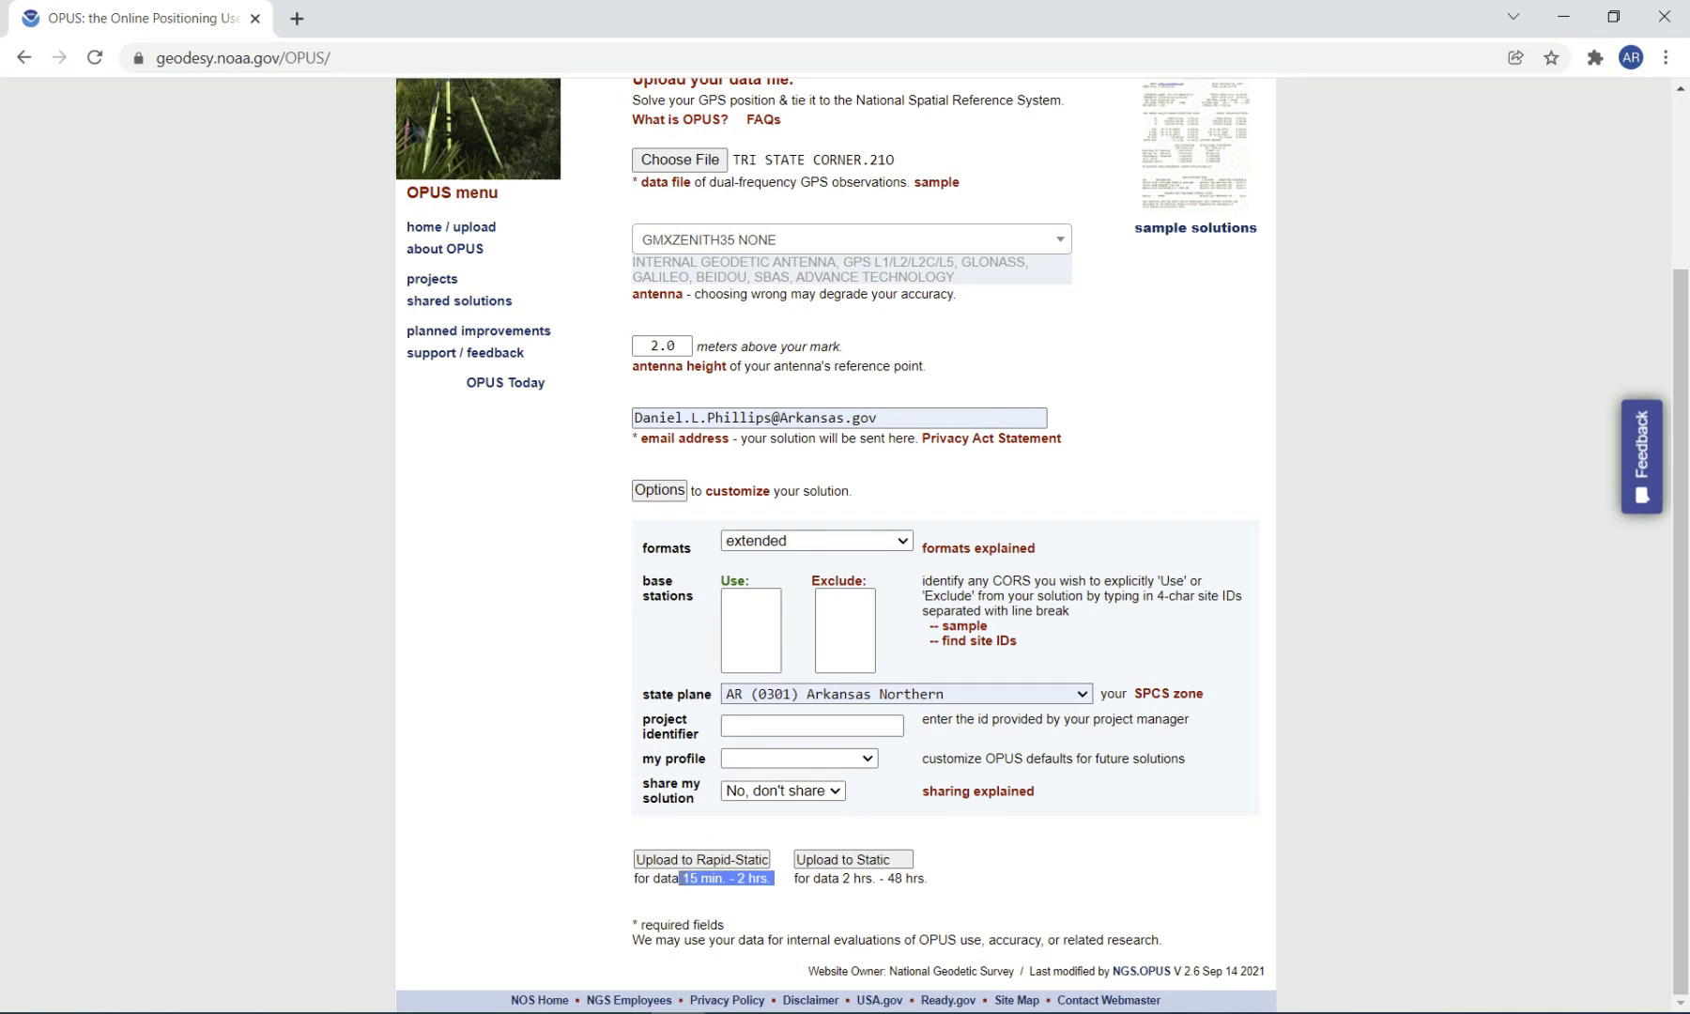
{"action": "left_click", "coordinate": [686, 860]}
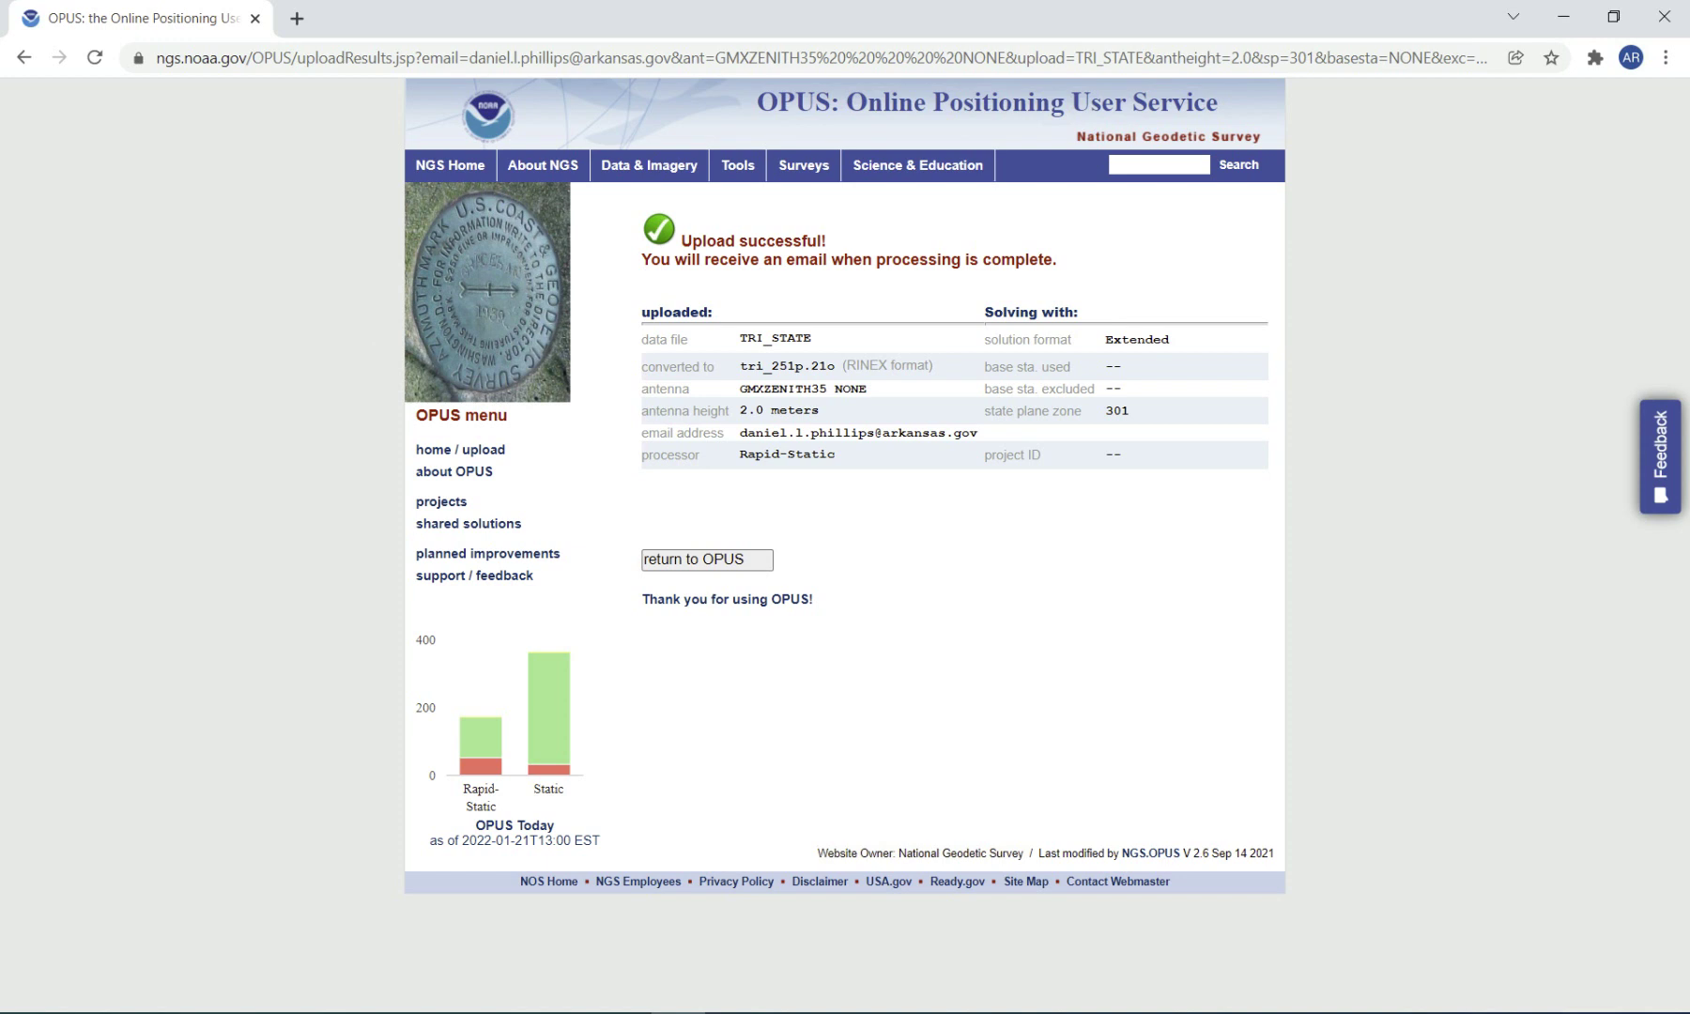
Step: Switch to the Outlook email containing the OPUS-RS solution report for TRI_STATE
{"action": "key", "text": "alt+Tab"}
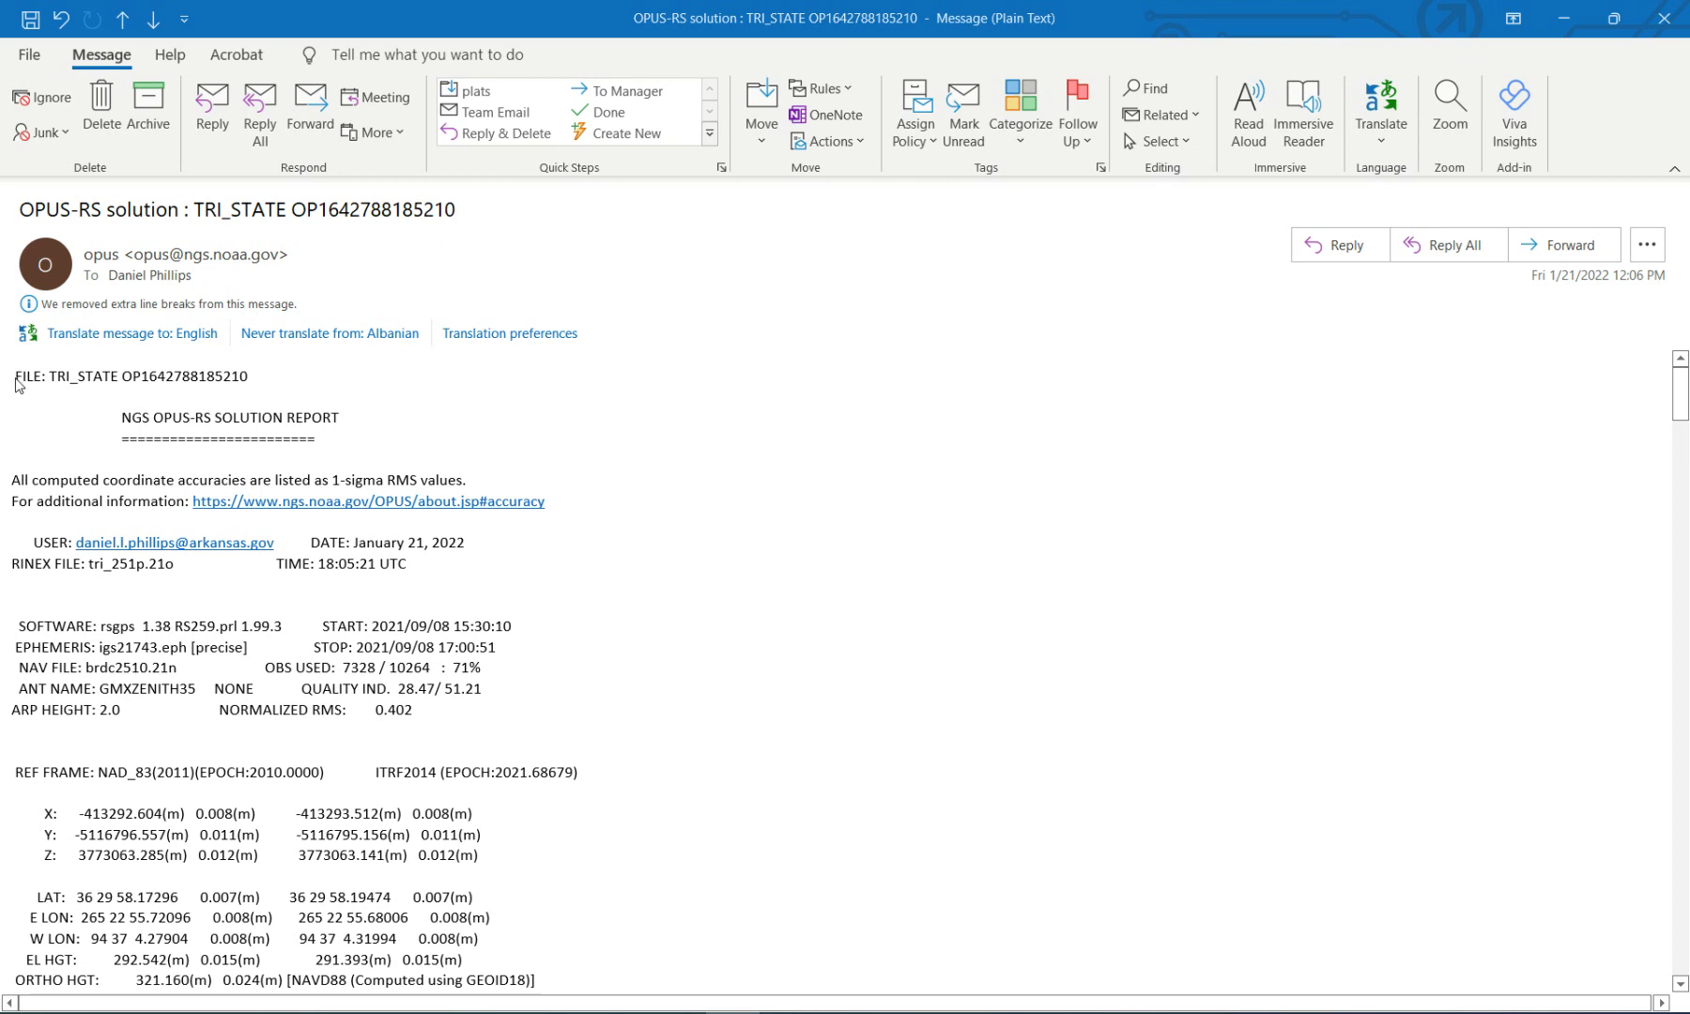
Step: Select the report text from FILE: to the end of the message and copy it
{"action": "left_click_drag", "start_coordinate": [15, 377], "coordinate": [540, 1010]}
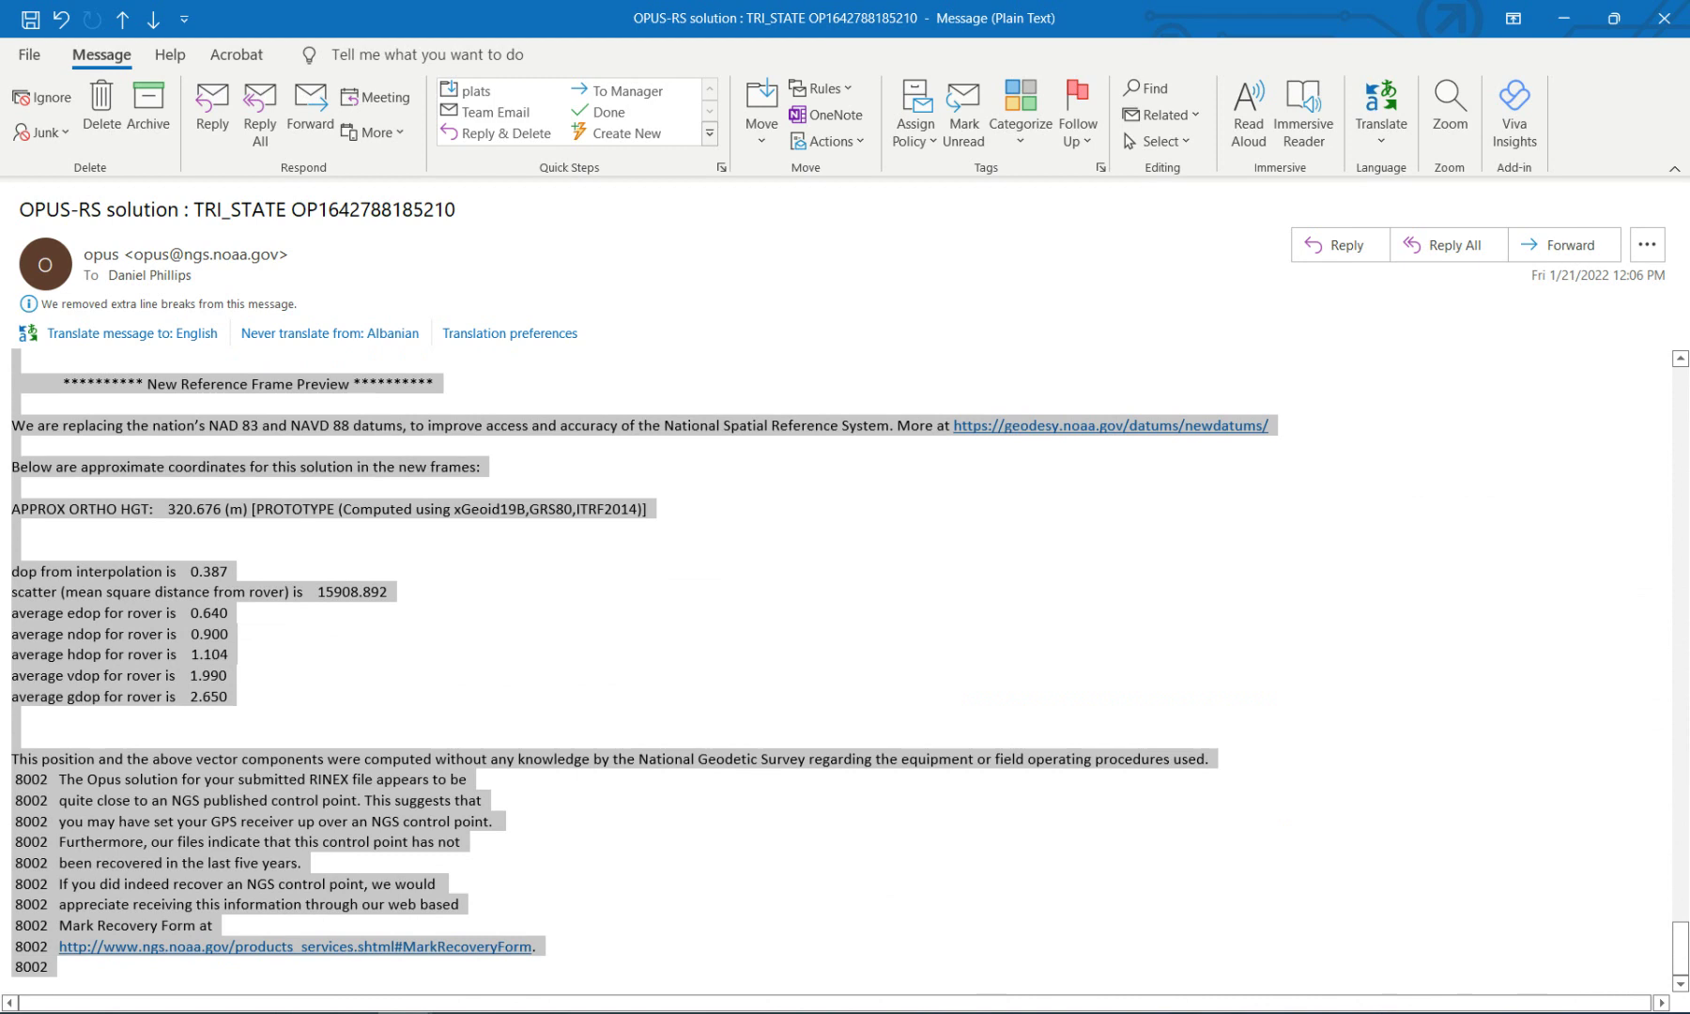
{"action": "right_click", "coordinate": [425, 883]}
{"action": "left_click", "coordinate": [479, 699]}
Step: Add a new Word document named Tri State Opus to the Tri State Corner TEST folder
{"action": "key", "text": "alt+Tab"}
{"action": "right_click", "coordinate": [368, 298]}
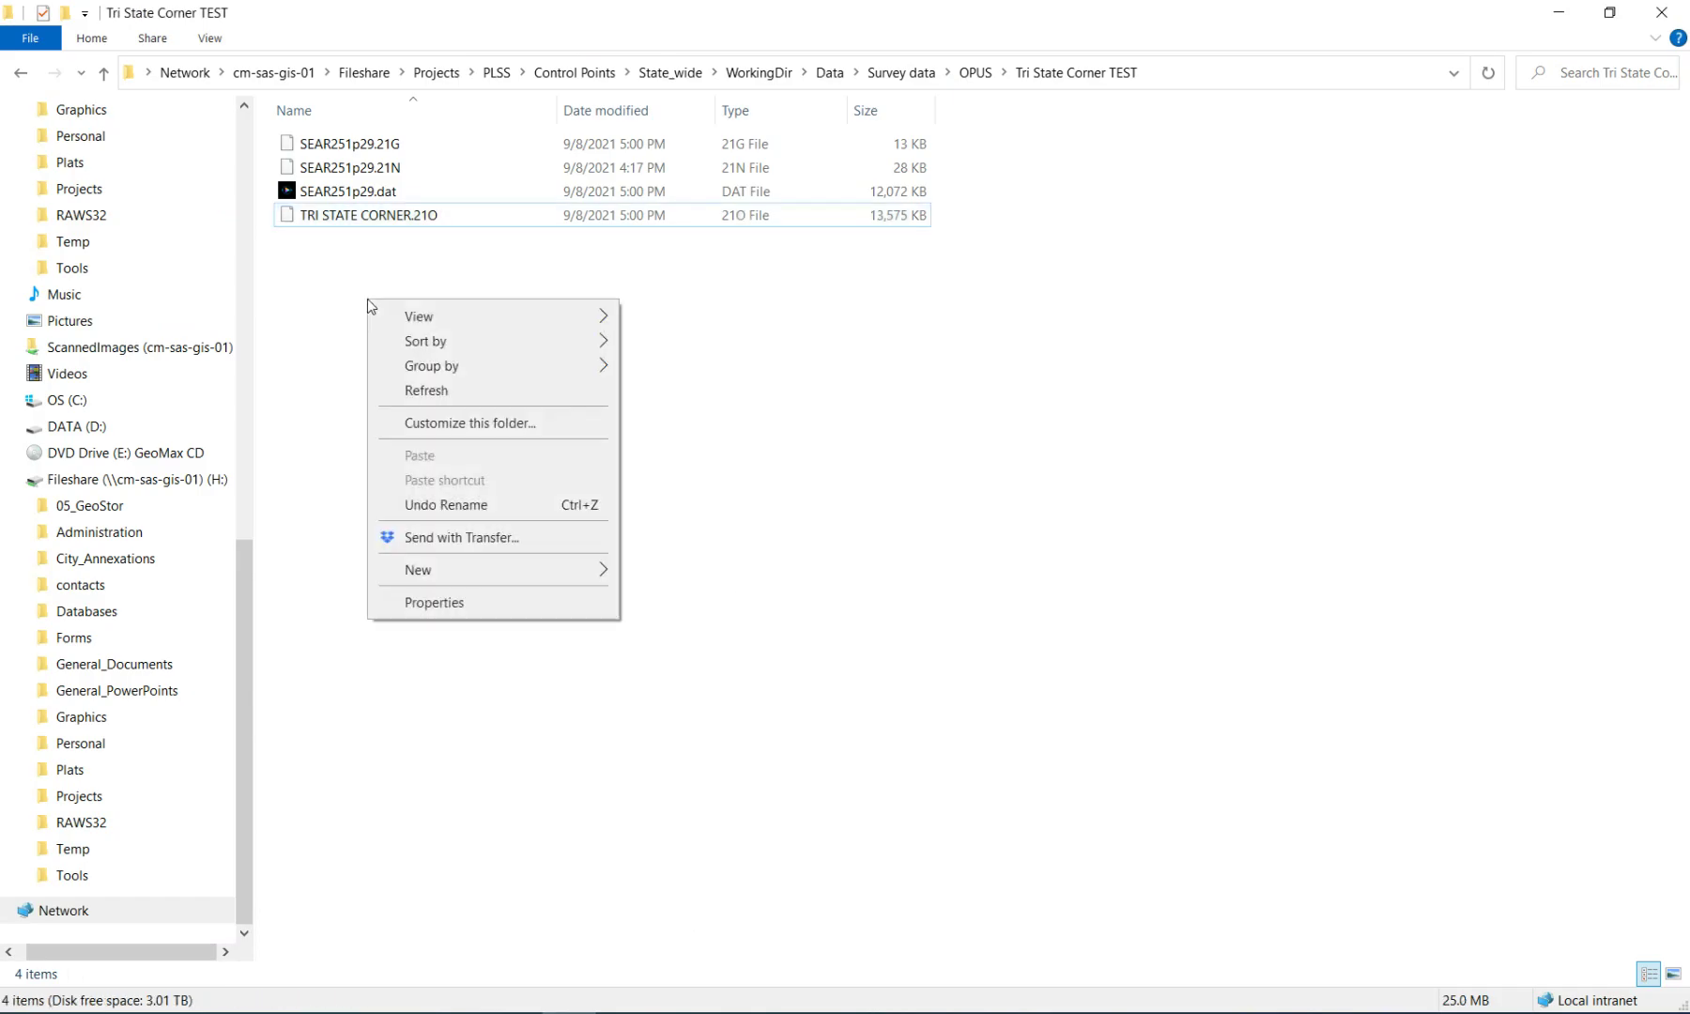
{"action": "mouse_move", "coordinate": [481, 570]}
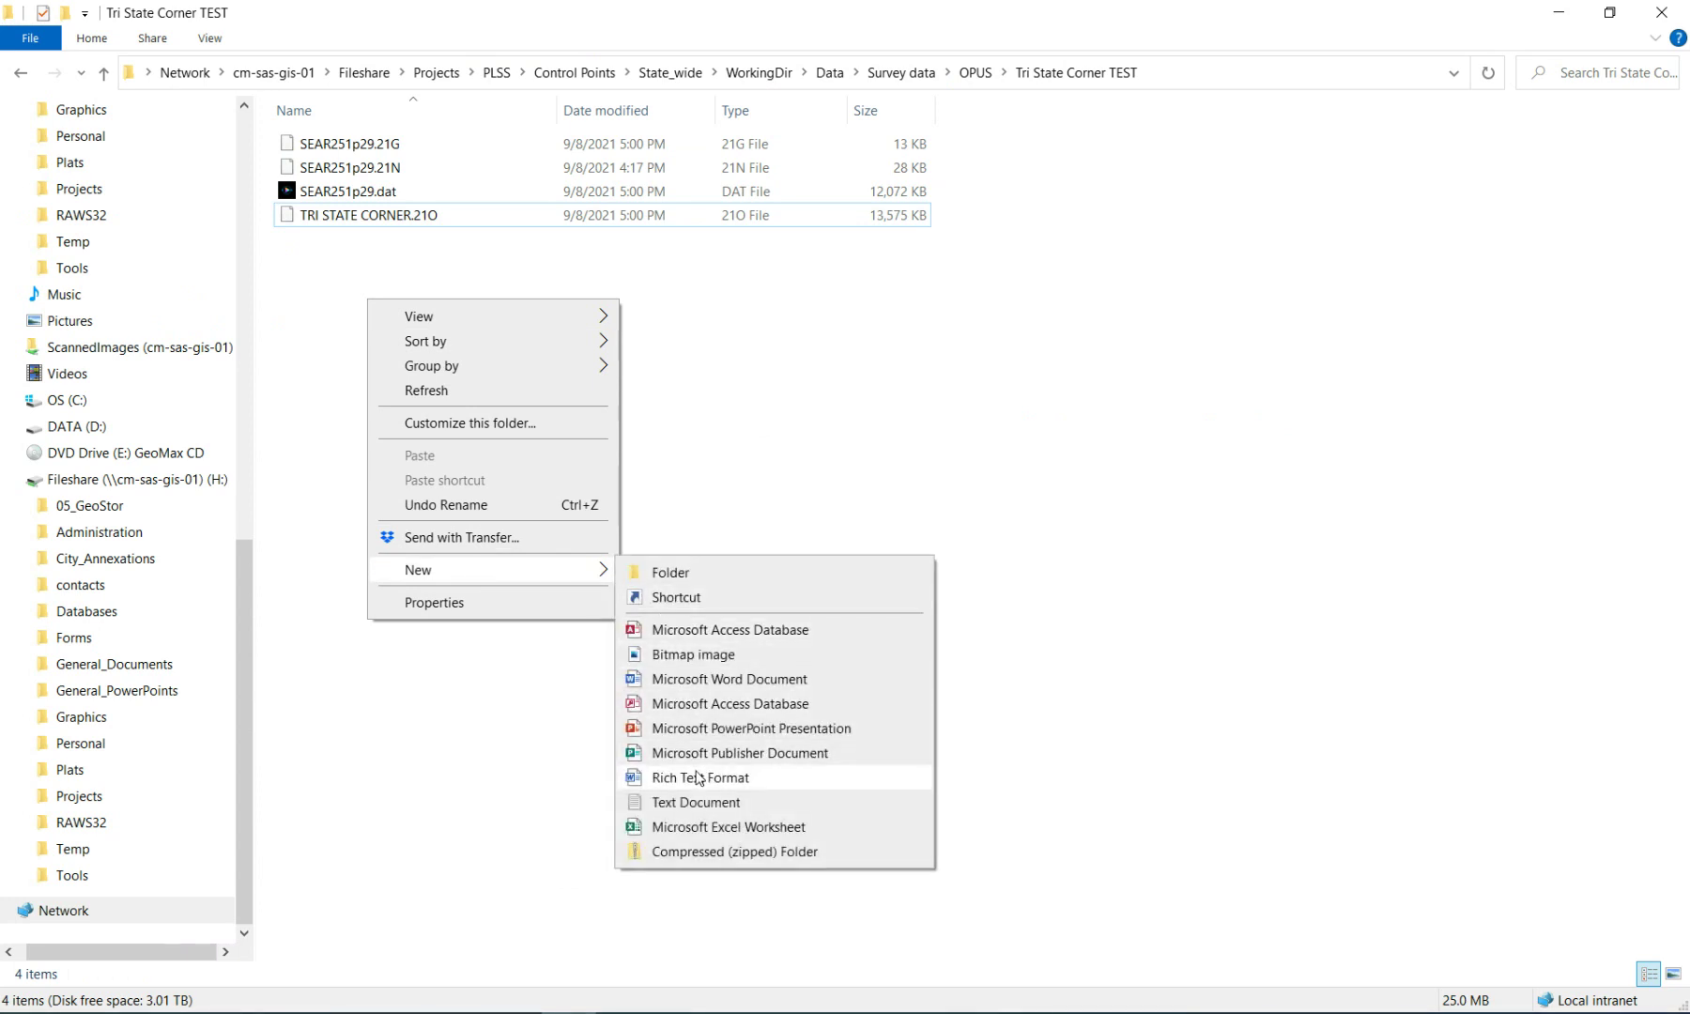
{"action": "left_click", "coordinate": [704, 678]}
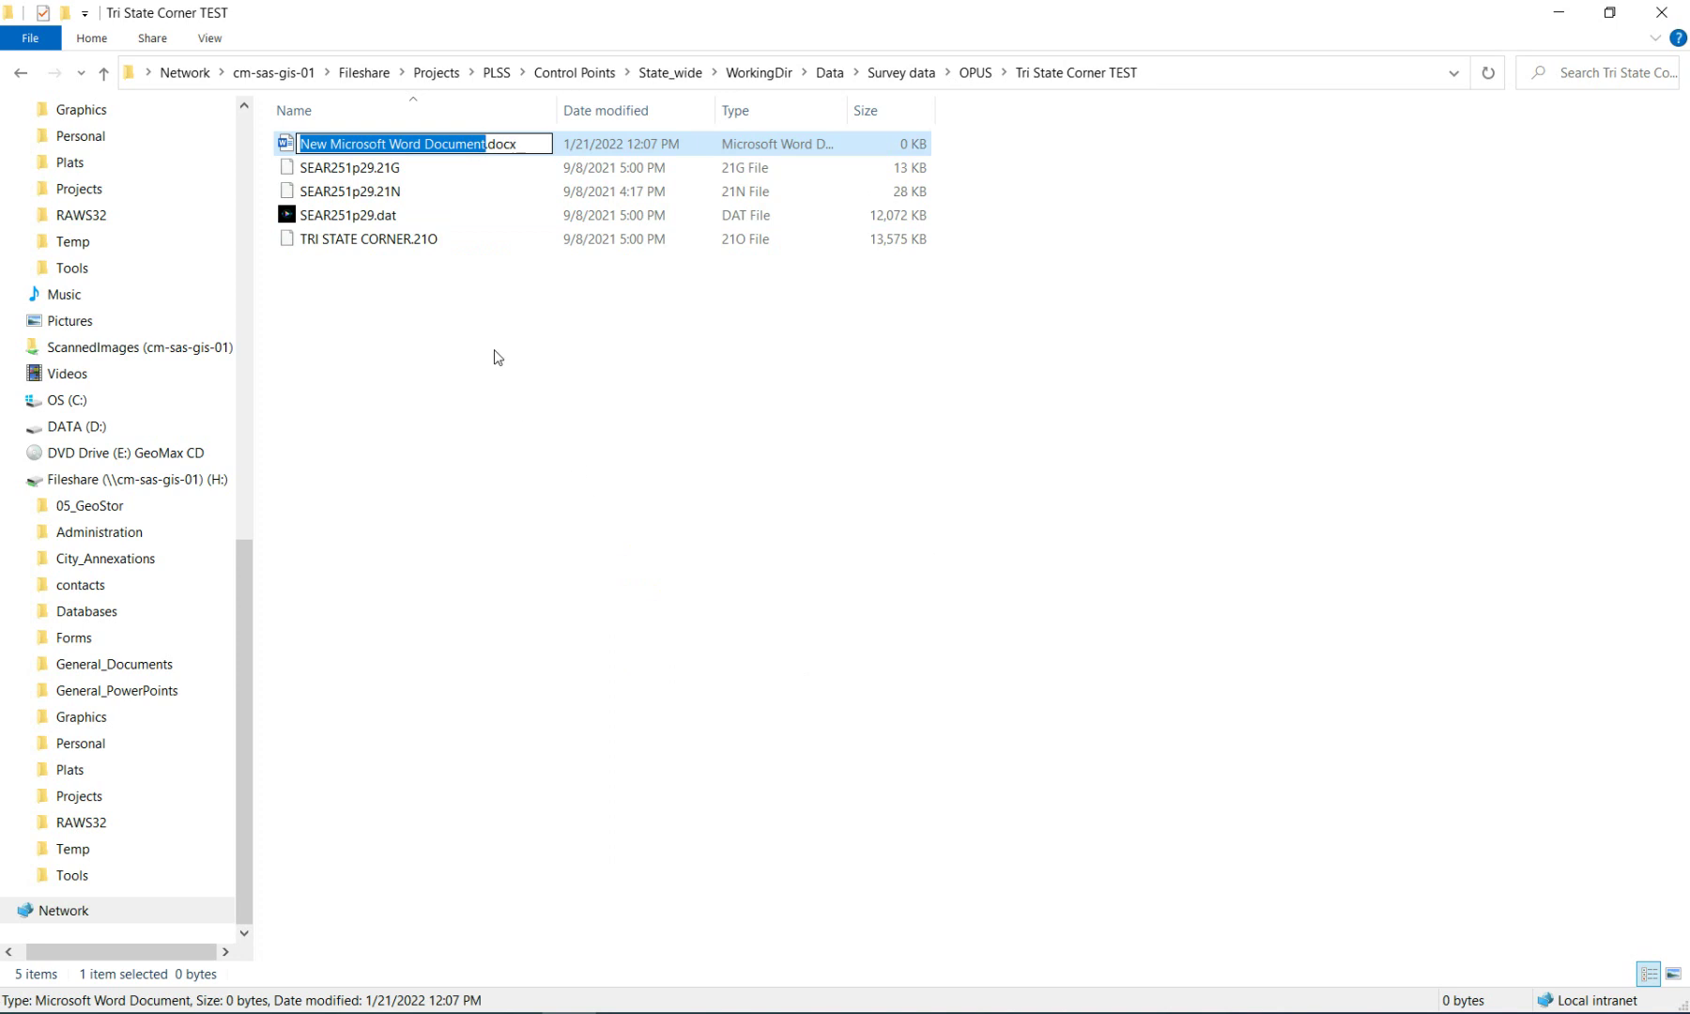
{"action": "type", "text": "Tri Sta"}
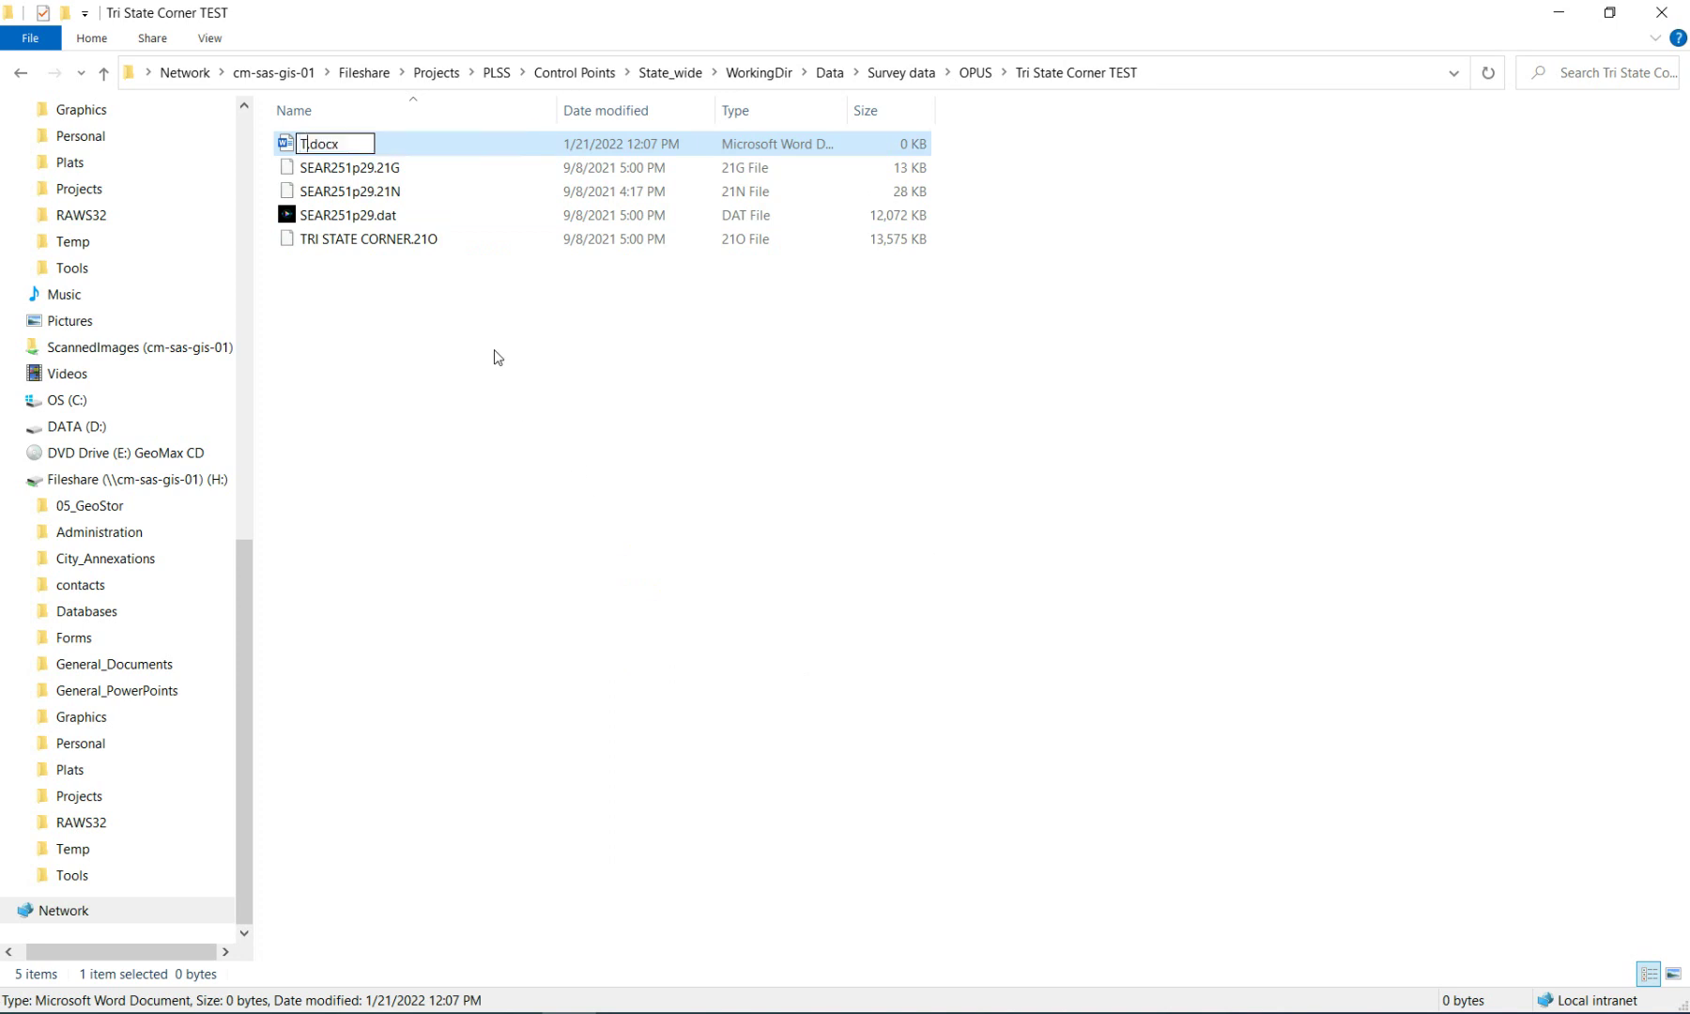
{"action": "type", "text": "te Opus"}
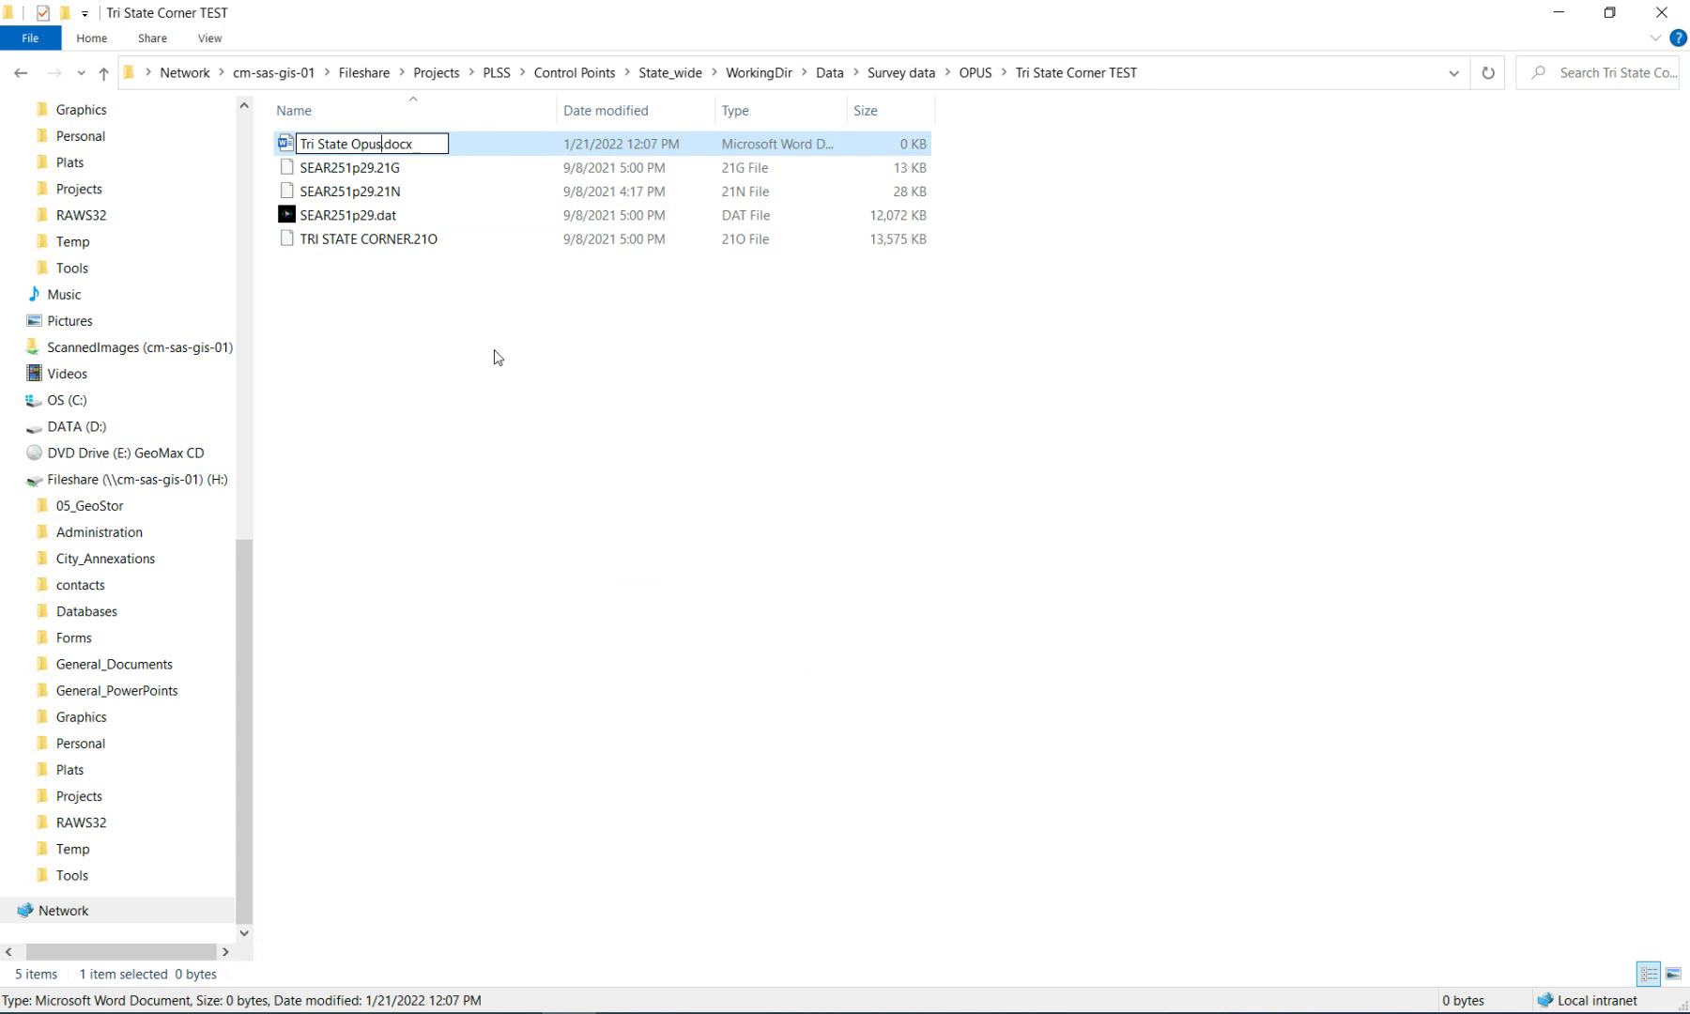
{"action": "key", "text": "Return"}
Step: Open Tri State Opus.docx, paste the OPUS-RS report, and choose the compact paste formatting
{"action": "double_click", "coordinate": [374, 238]}
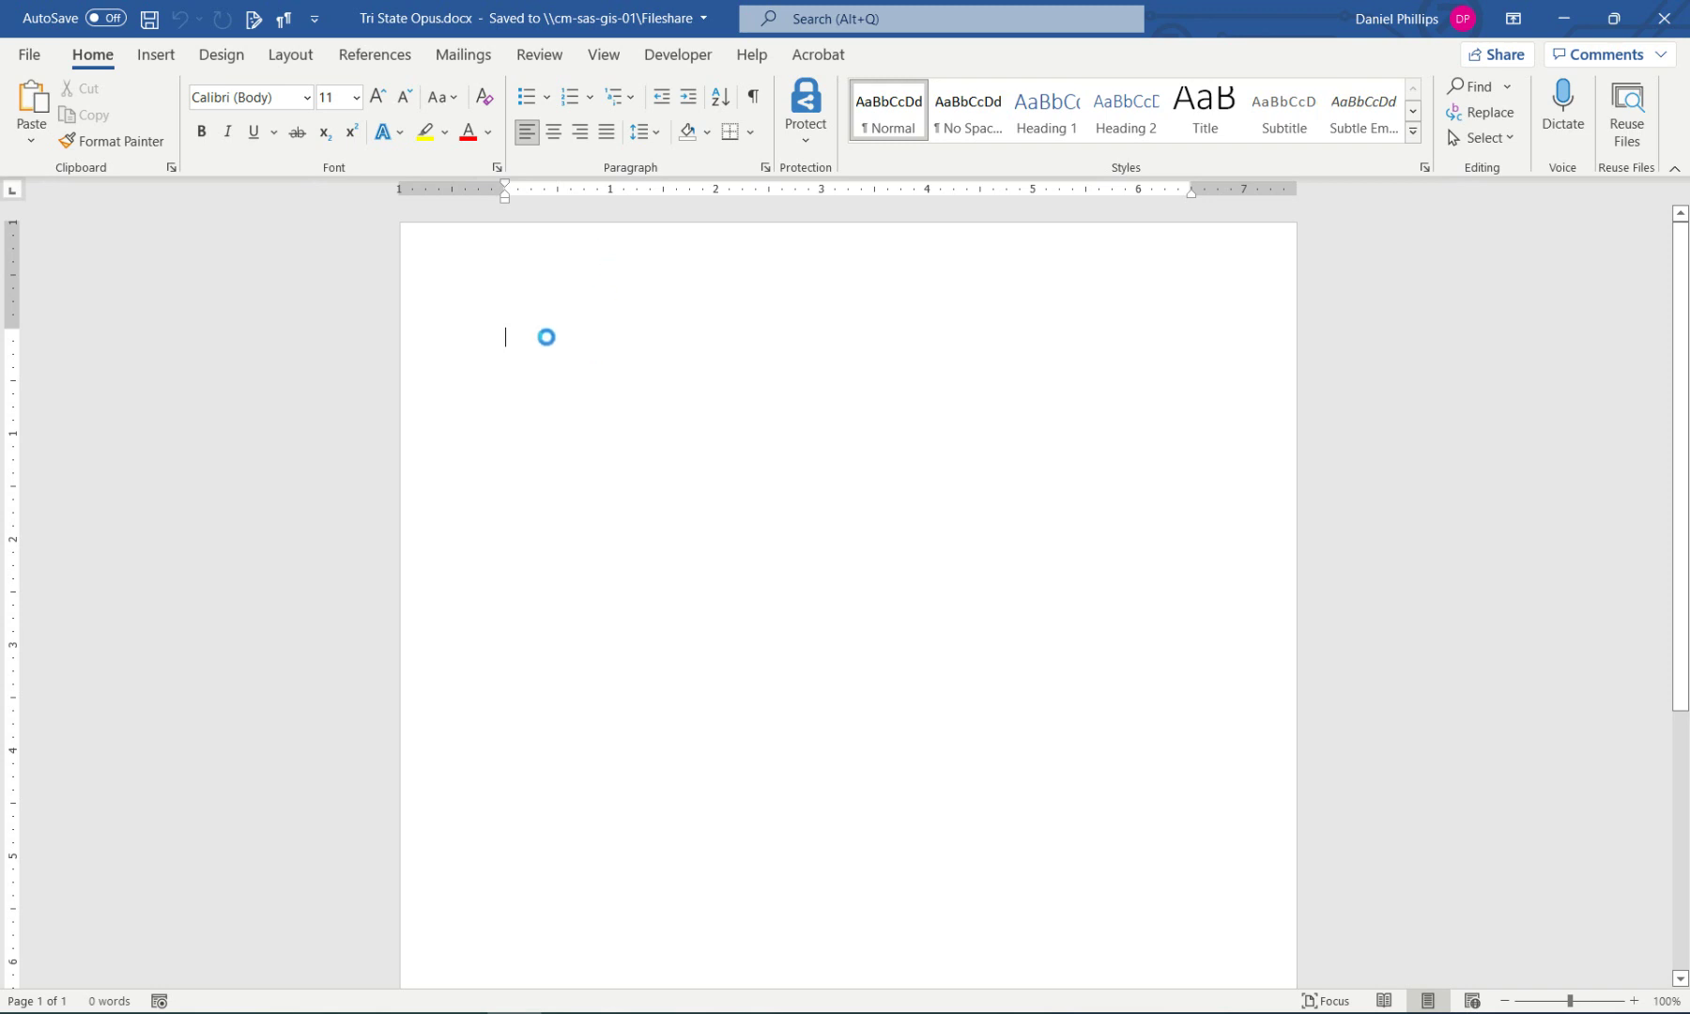
{"action": "key", "text": "ctrl+v"}
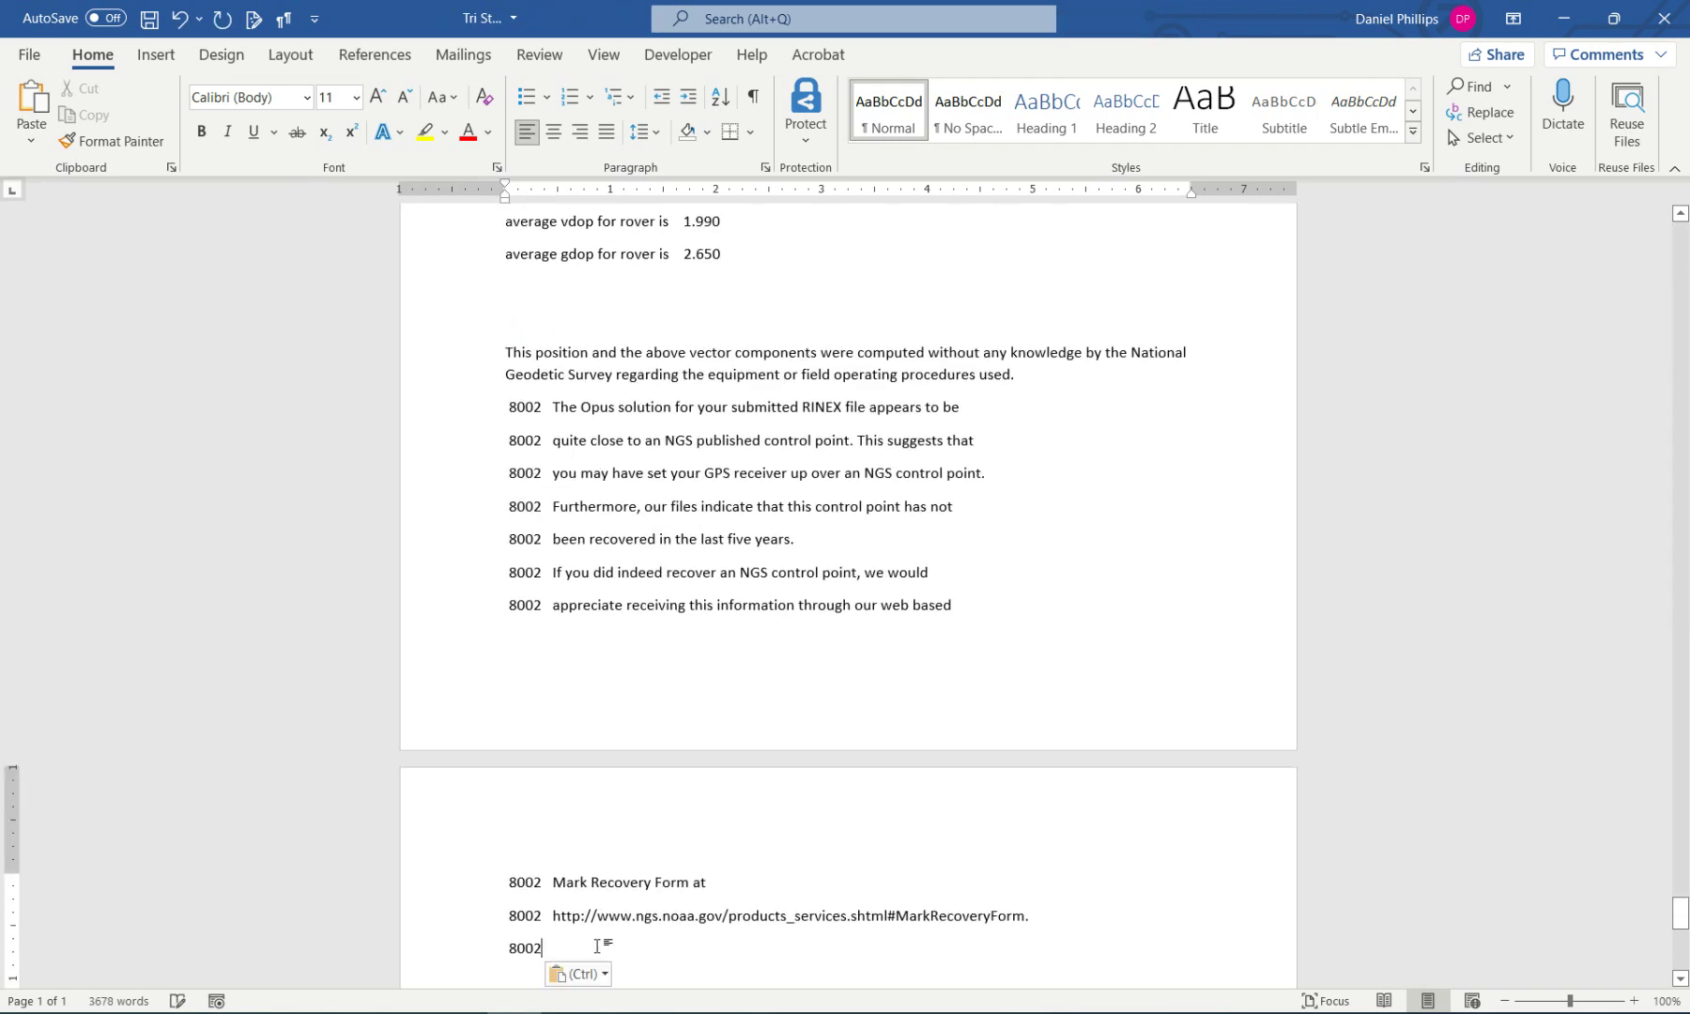
{"action": "left_click", "coordinate": [605, 972]}
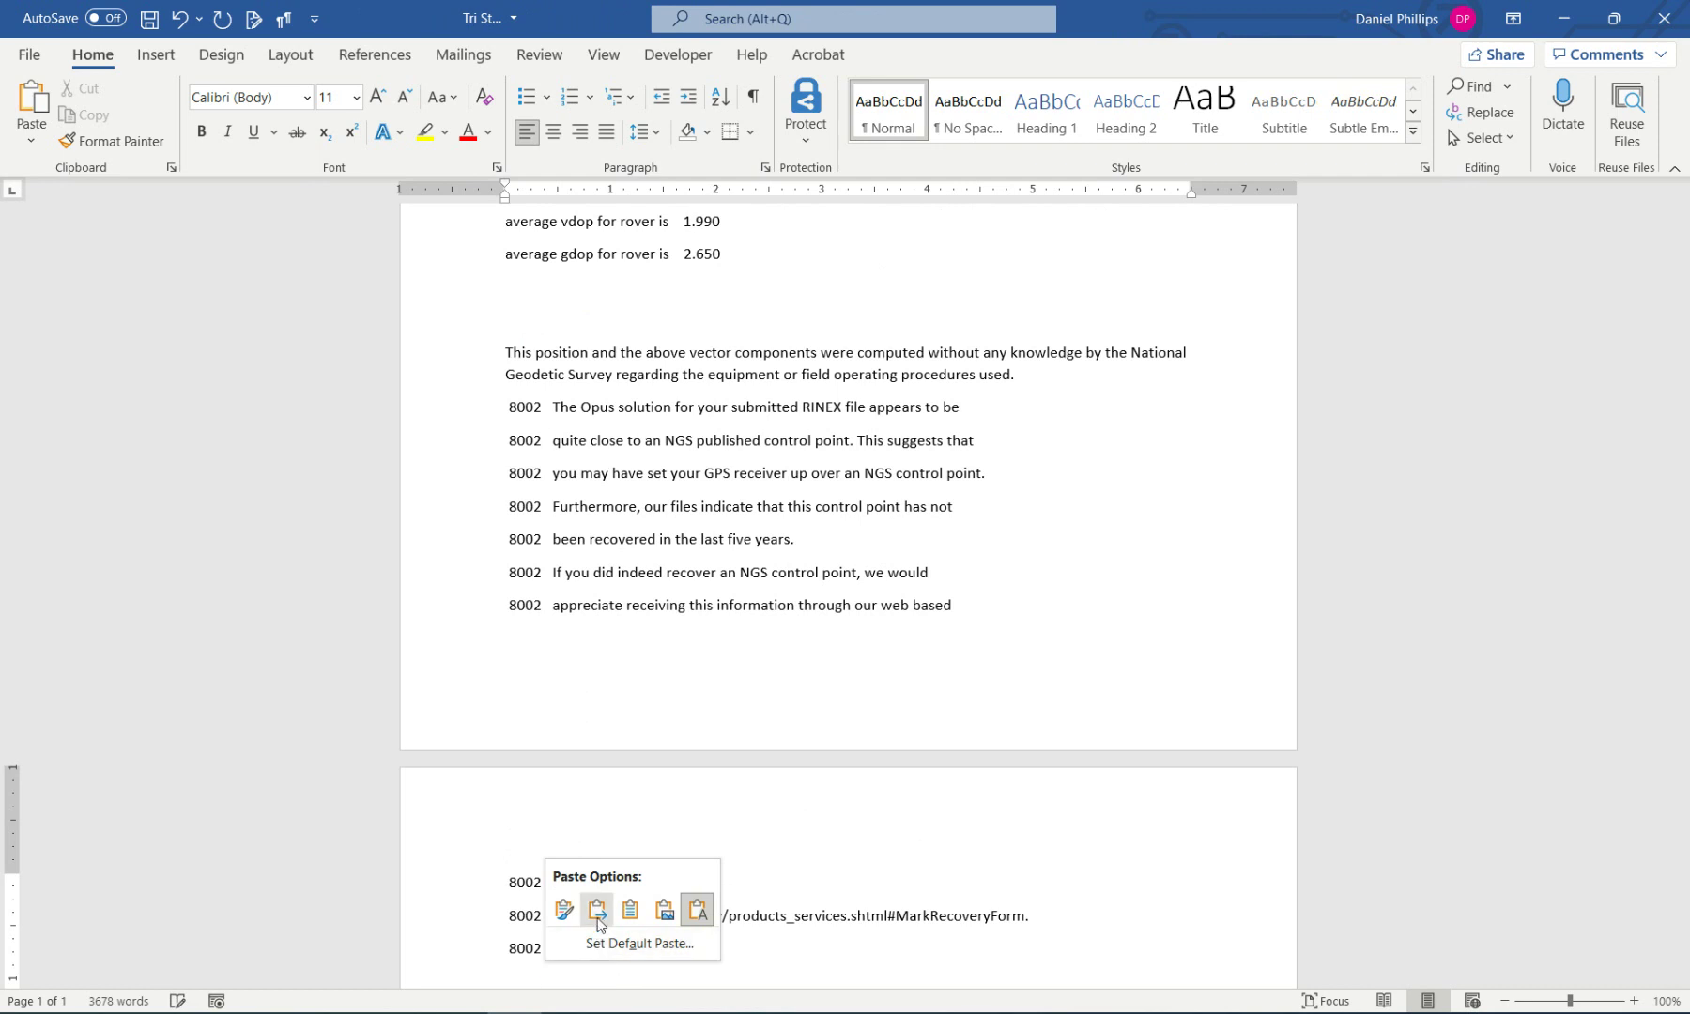
{"action": "left_click", "coordinate": [597, 909]}
{"action": "left_click", "coordinate": [605, 974]}
{"action": "left_click", "coordinate": [565, 909]}
{"action": "scroll", "coordinate": [568, 780], "scroll_direction": "up", "scroll_amount": 15}
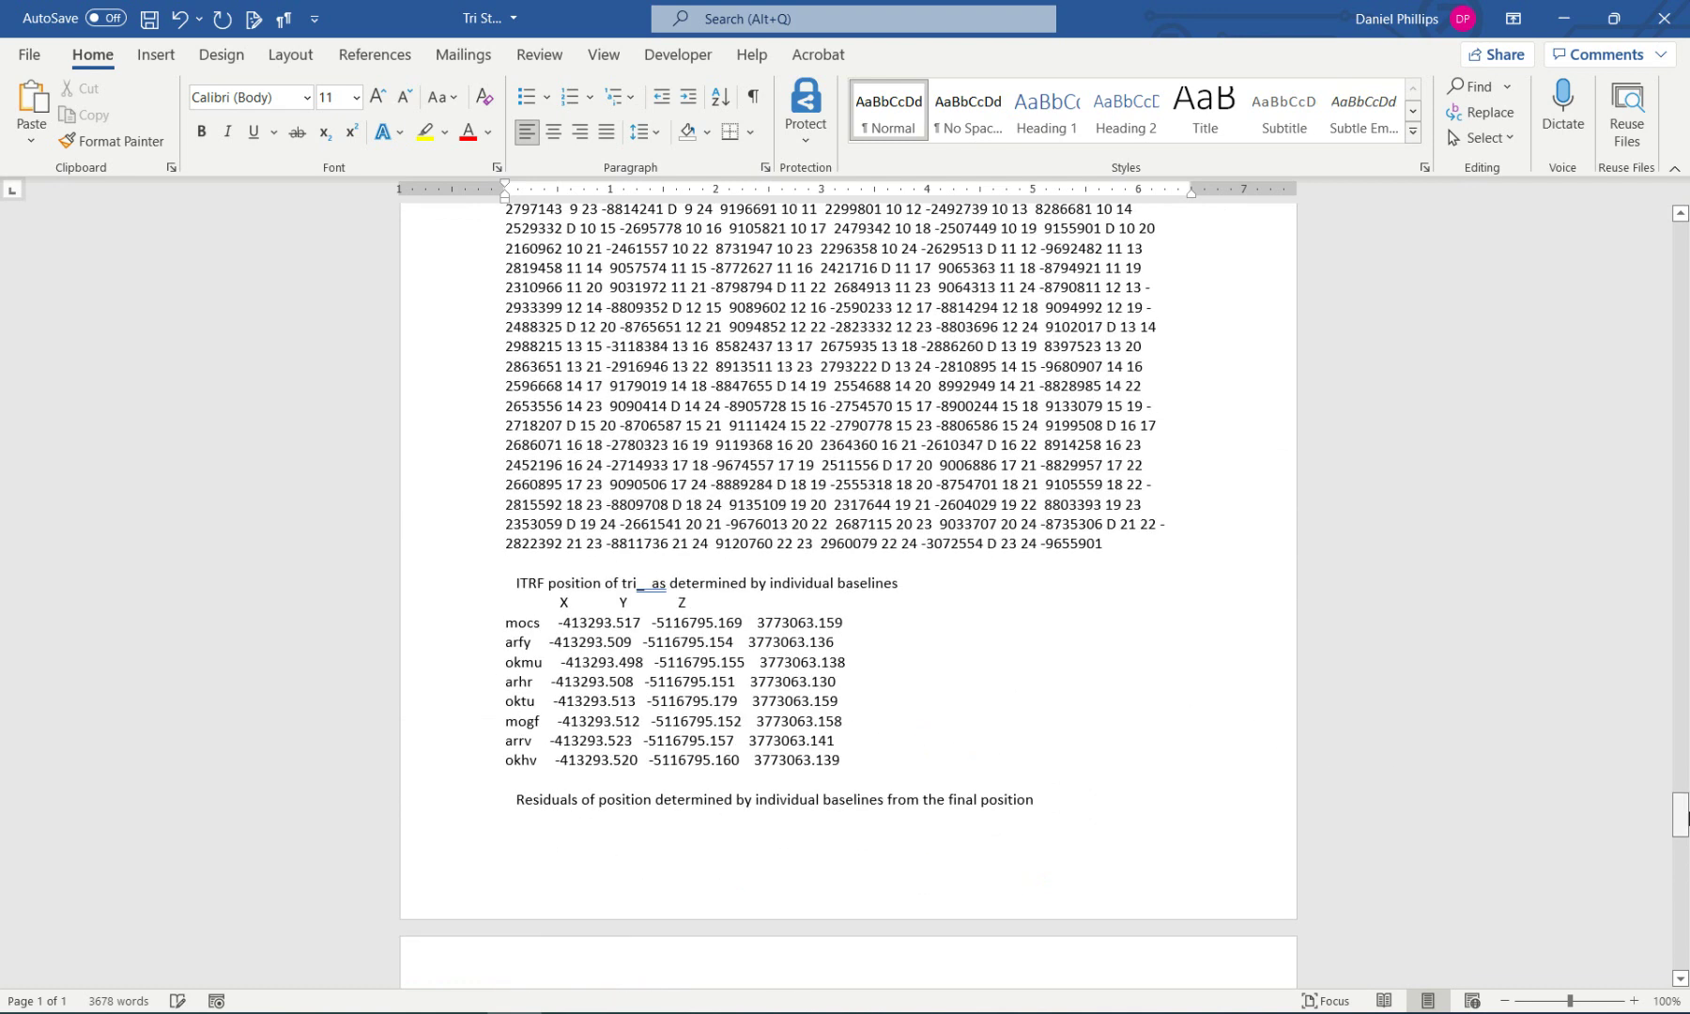
{"action": "left_click_drag", "start_coordinate": [1686, 826], "coordinate": [1687, 542]}
Step: Find the state plane coordinates and highlight the Easting 542894.849 in yellow
{"action": "left_click_drag", "start_coordinate": [1680, 340], "coordinate": [1569, 861]}
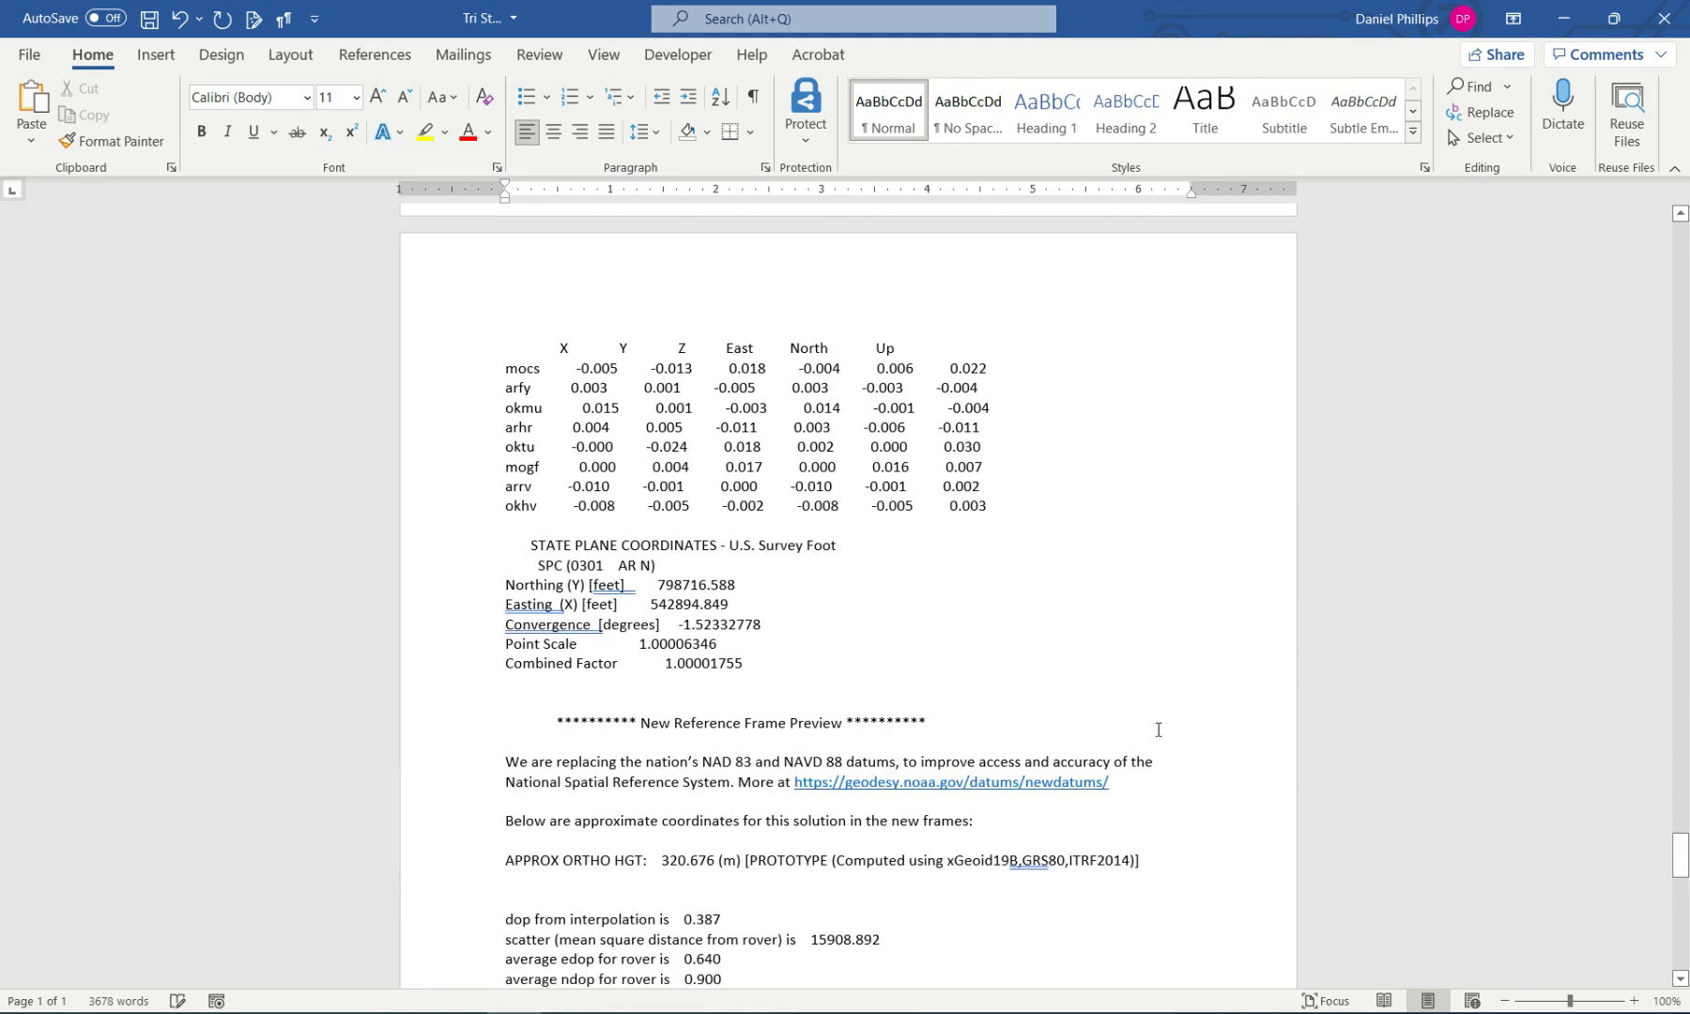
{"action": "scroll", "coordinate": [767, 657], "scroll_direction": "down", "scroll_amount": 9}
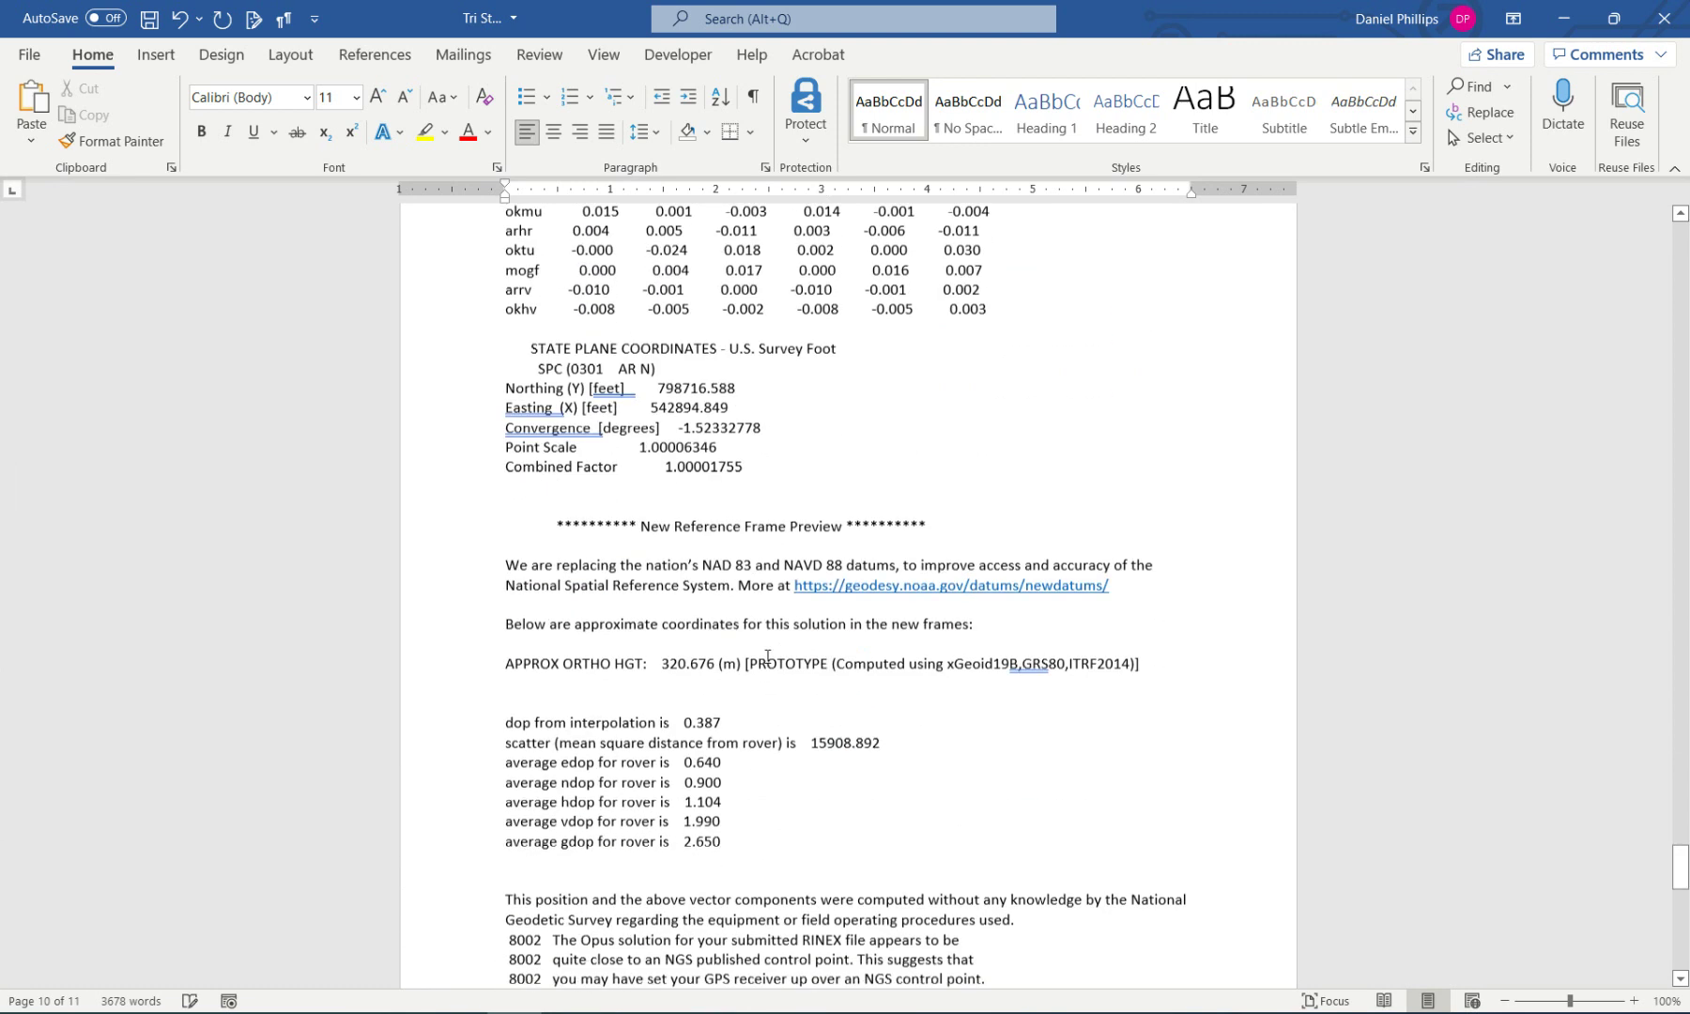
{"action": "scroll", "coordinate": [767, 657], "scroll_direction": "up", "scroll_amount": 6}
{"action": "scroll", "coordinate": [767, 656], "scroll_direction": "up", "scroll_amount": 1}
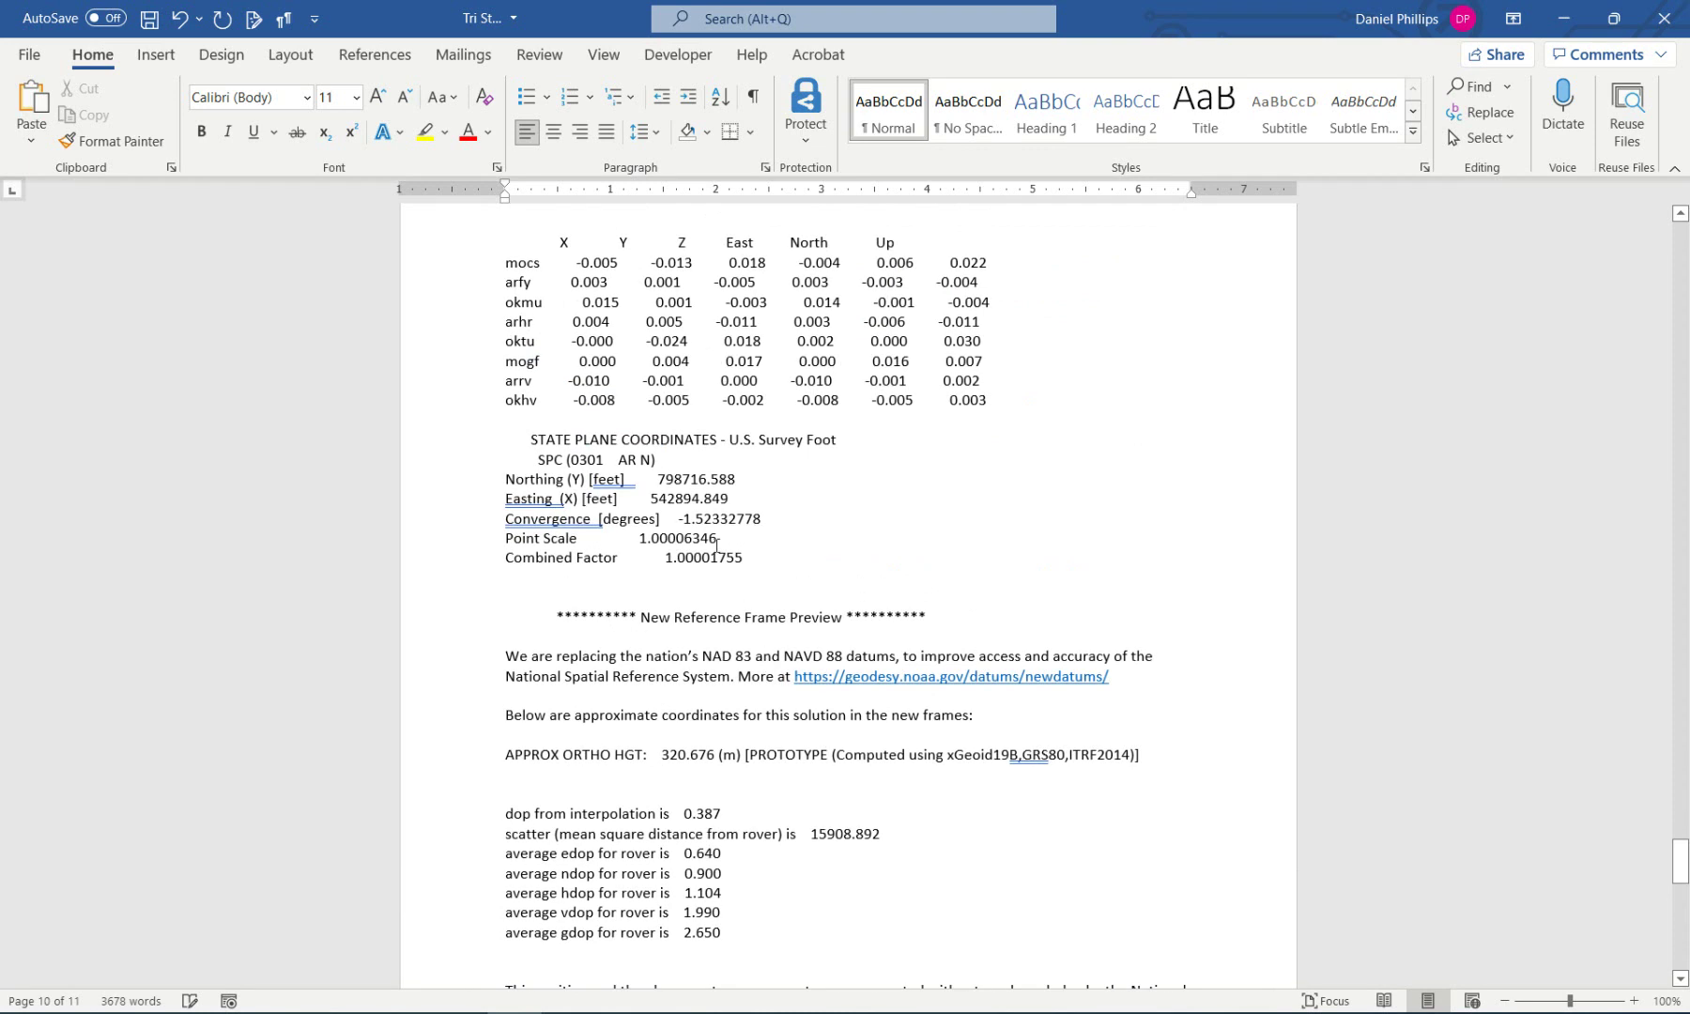
{"action": "left_click", "coordinate": [737, 479]}
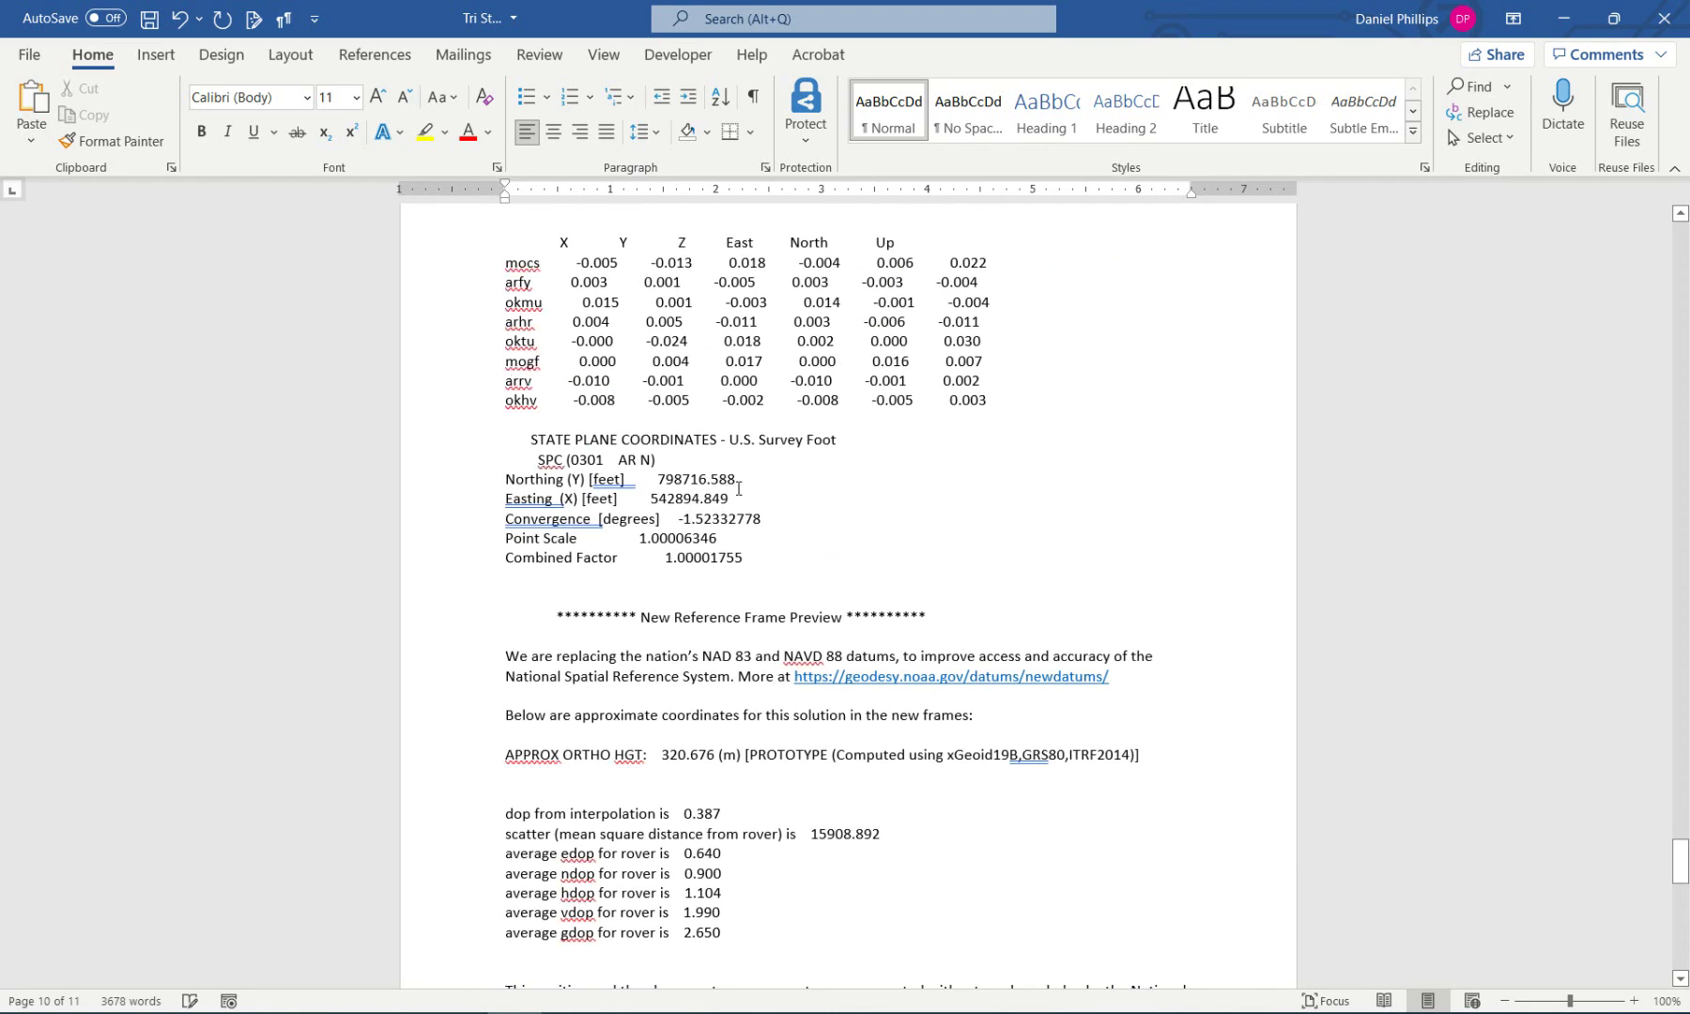
{"action": "left_click_drag", "start_coordinate": [724, 479], "coordinate": [659, 480]}
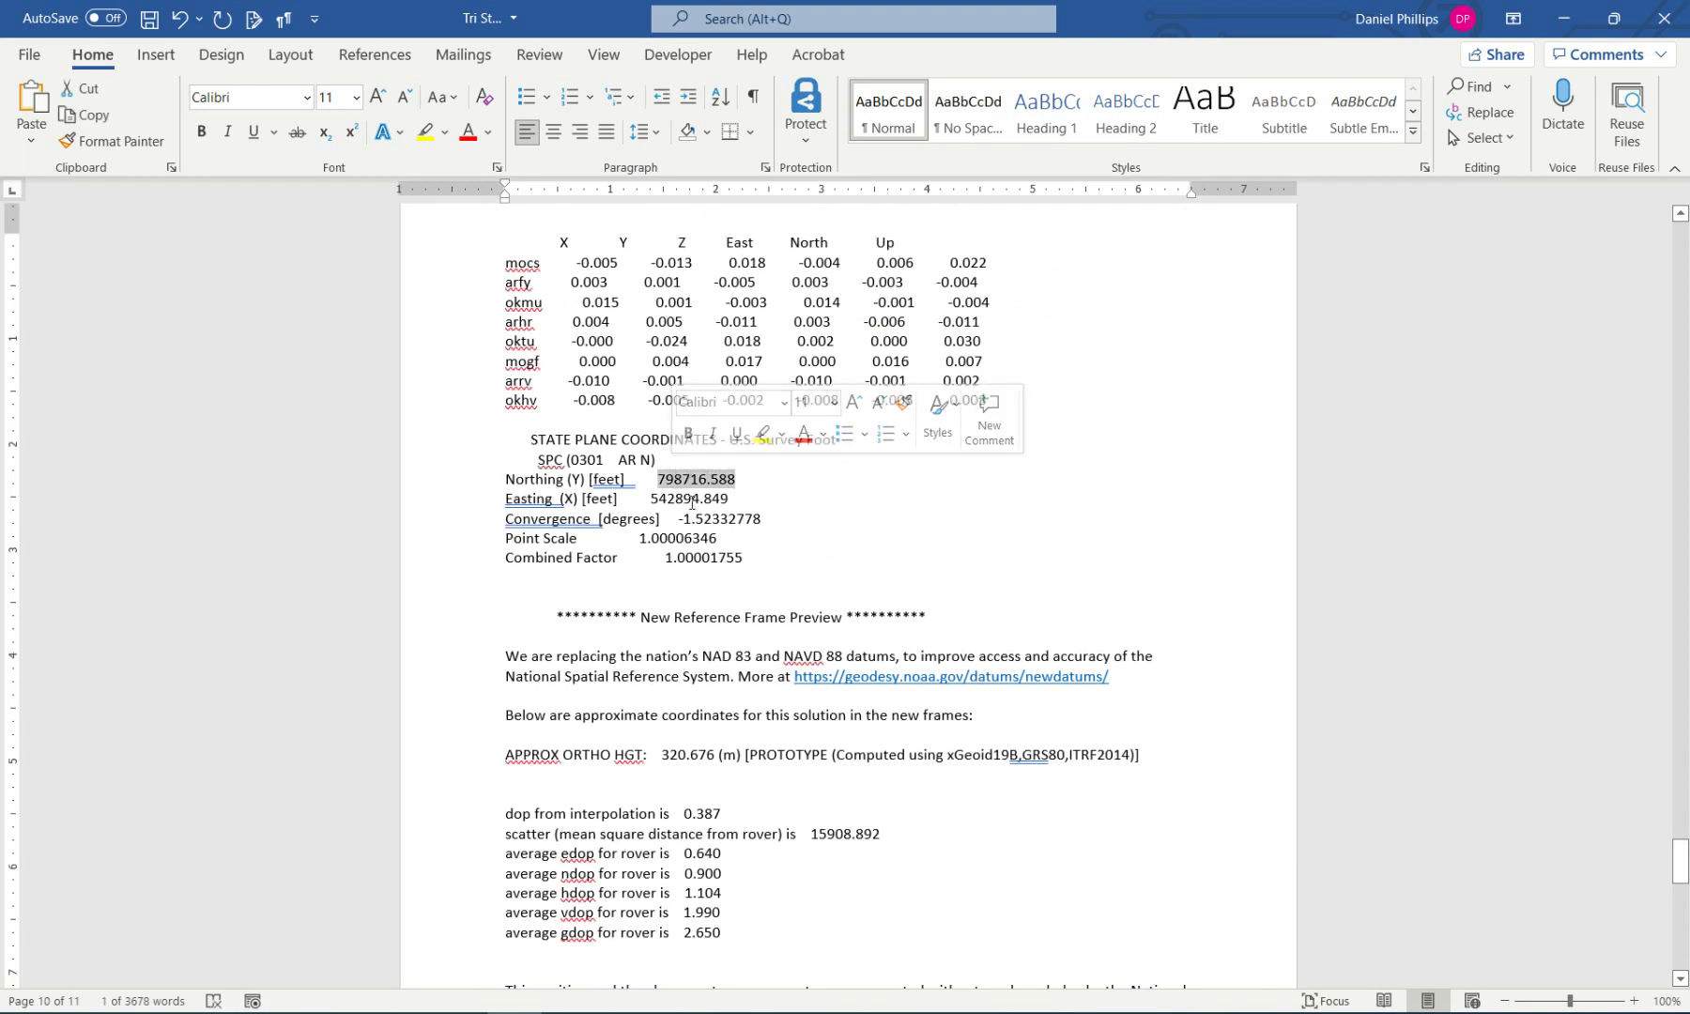
{"action": "left_click_drag", "start_coordinate": [729, 500], "coordinate": [670, 498]}
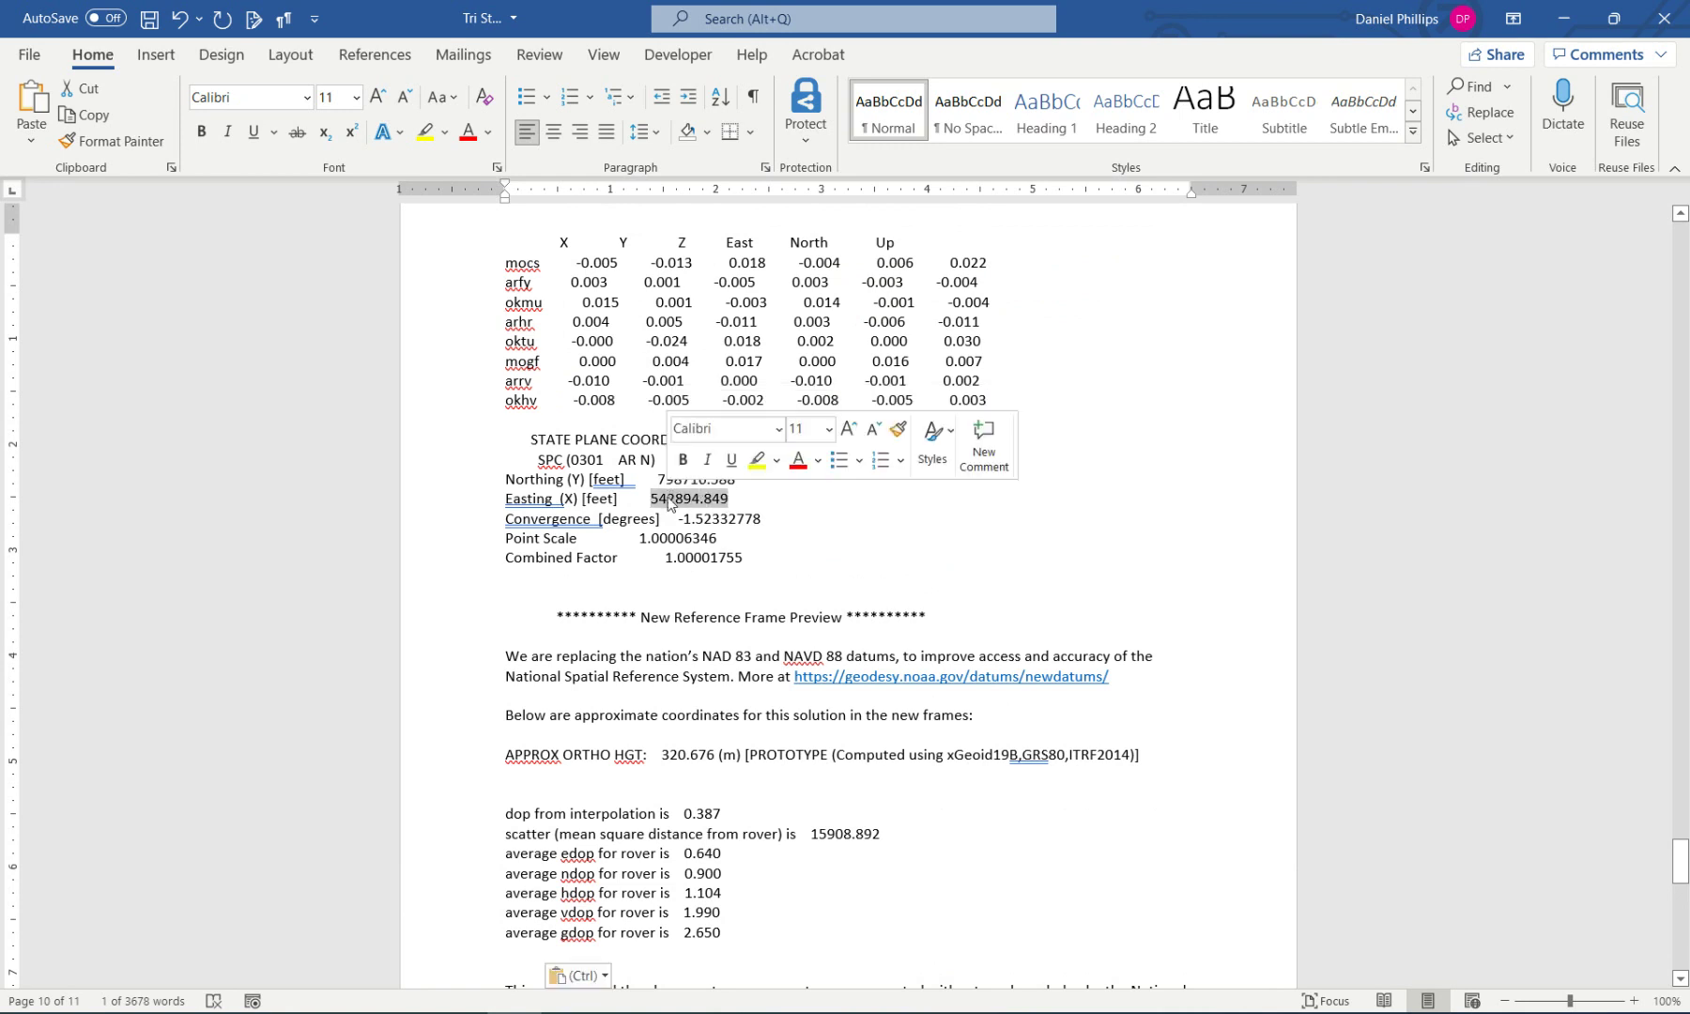
{"action": "left_click", "coordinate": [757, 459]}
Step: Highlight the Northing 798716.588 in yellow and return to the first page
{"action": "left_click", "coordinate": [756, 507]}
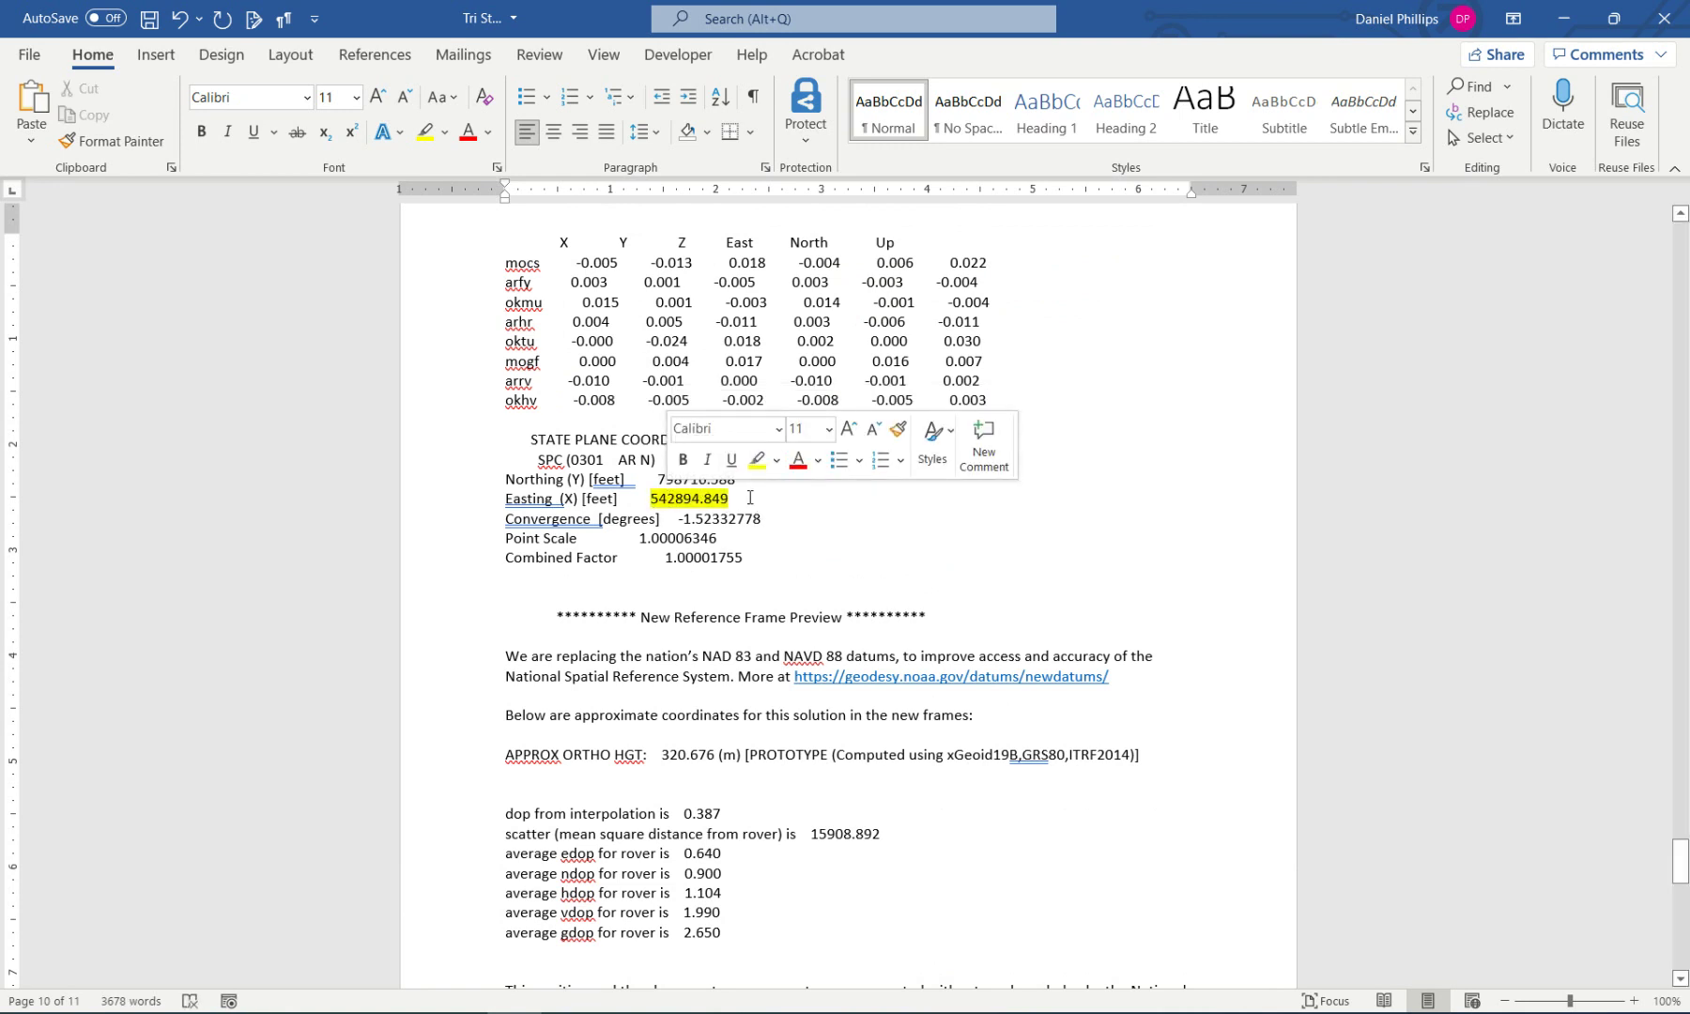
{"action": "left_click_drag", "start_coordinate": [738, 479], "coordinate": [660, 480]}
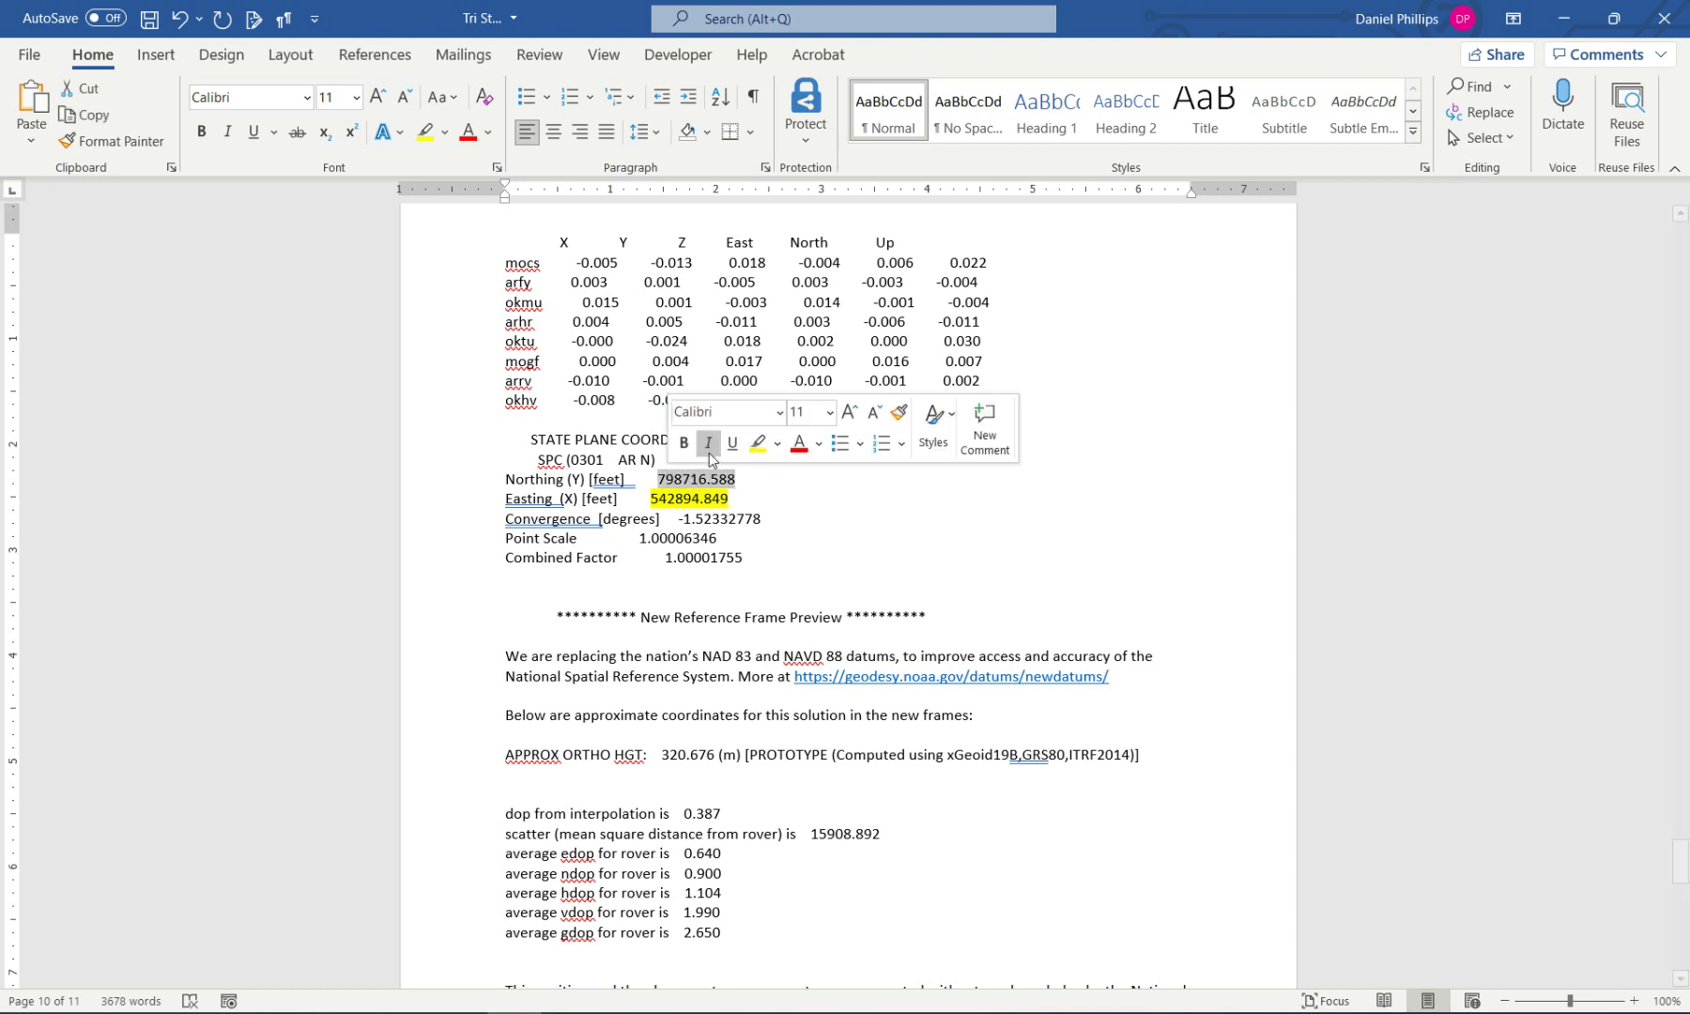
{"action": "left_click", "coordinate": [756, 459]}
{"action": "left_click", "coordinate": [794, 522]}
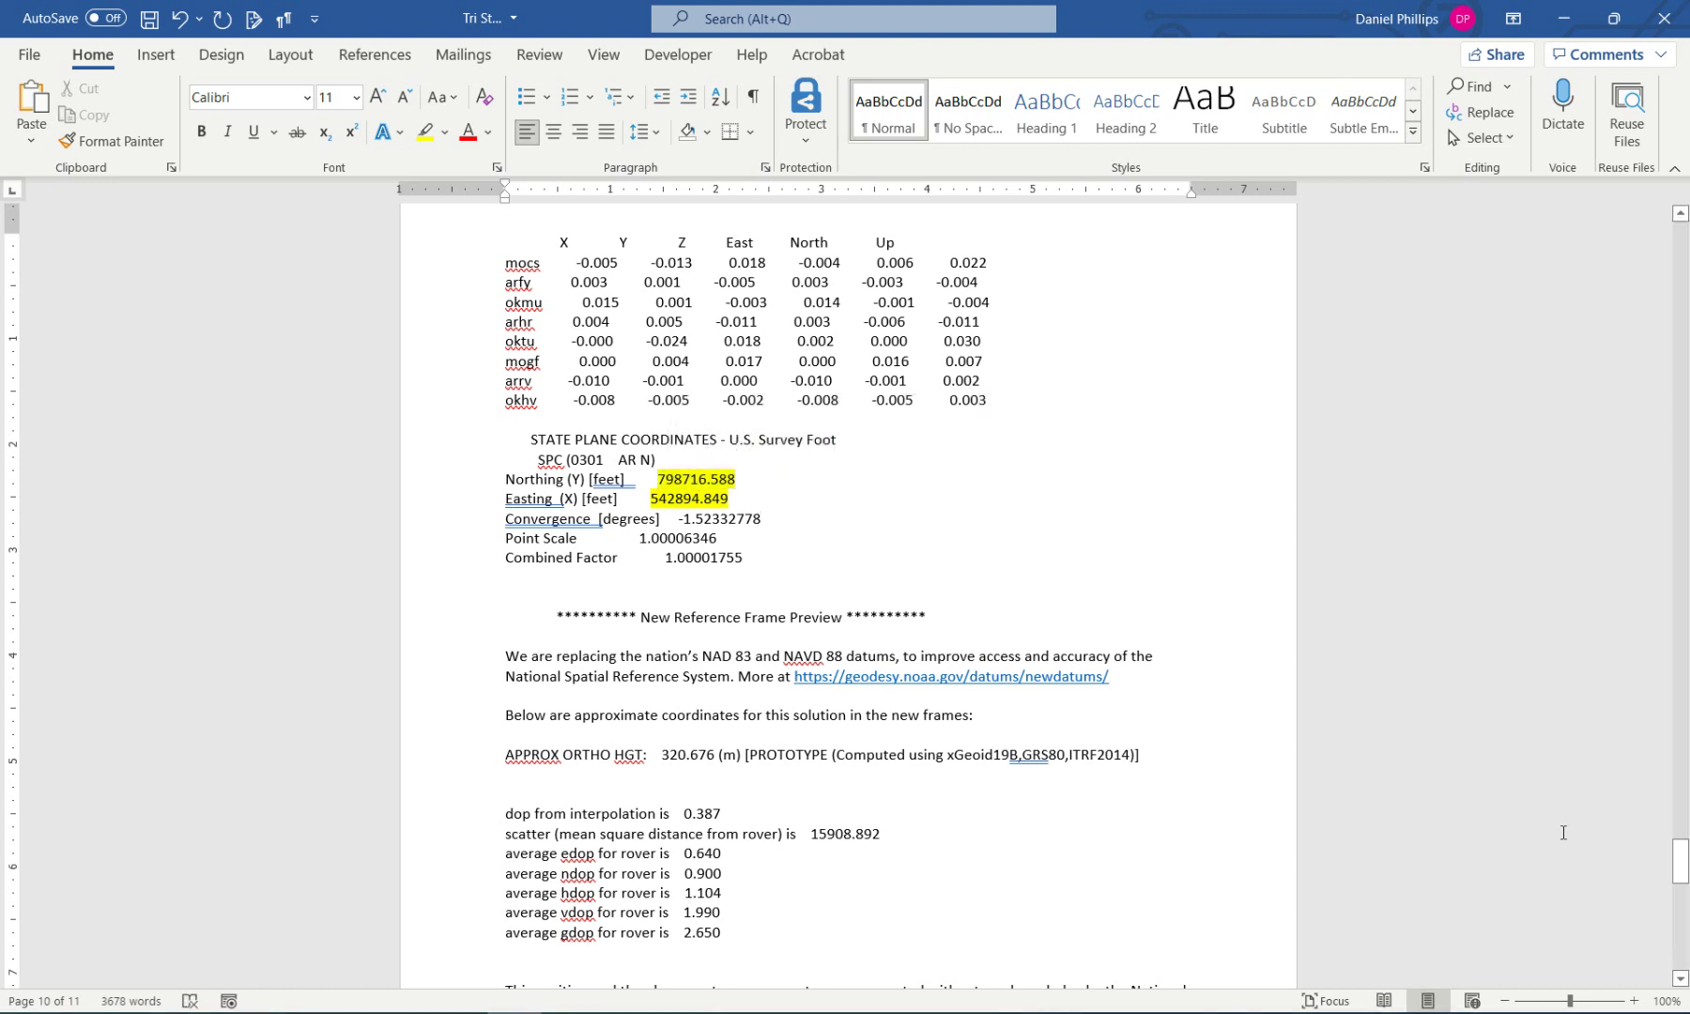
{"action": "left_click_drag", "start_coordinate": [1679, 840], "coordinate": [1657, 221]}
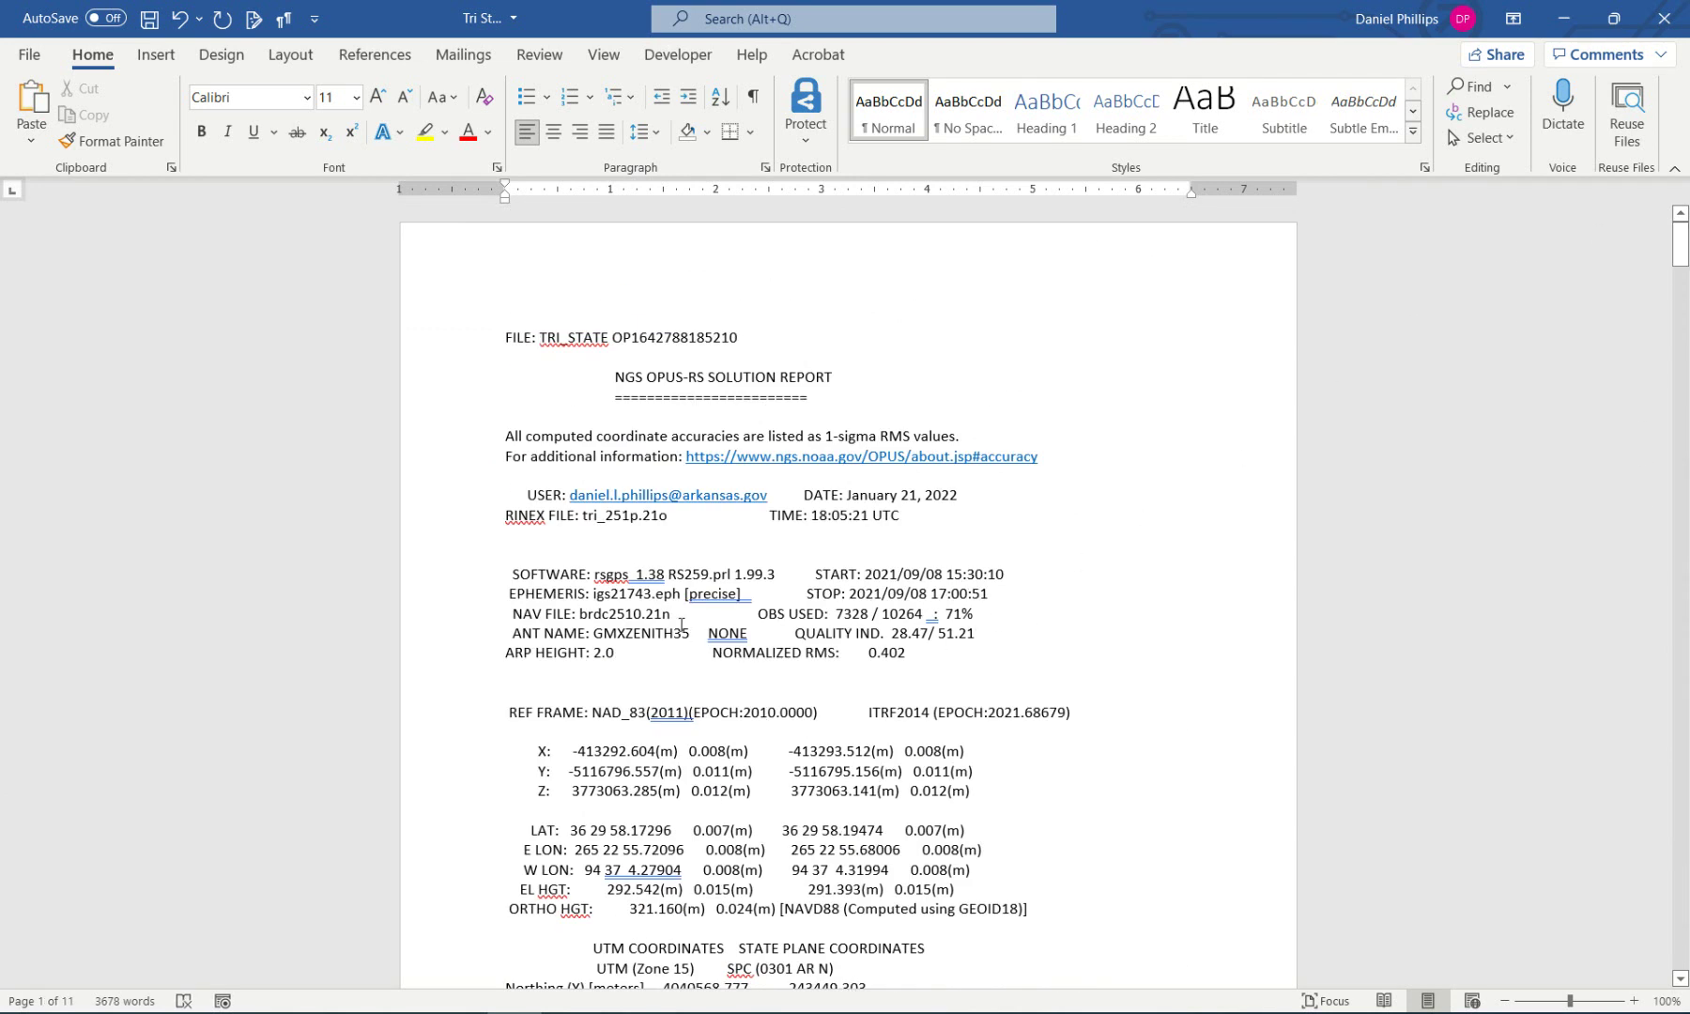
Step: Mark the 'OBS USED: 7328 / 10264 ; 71%' line on page one with yellow highlight
{"action": "scroll", "coordinate": [681, 623], "scroll_direction": "down", "scroll_amount": 3}
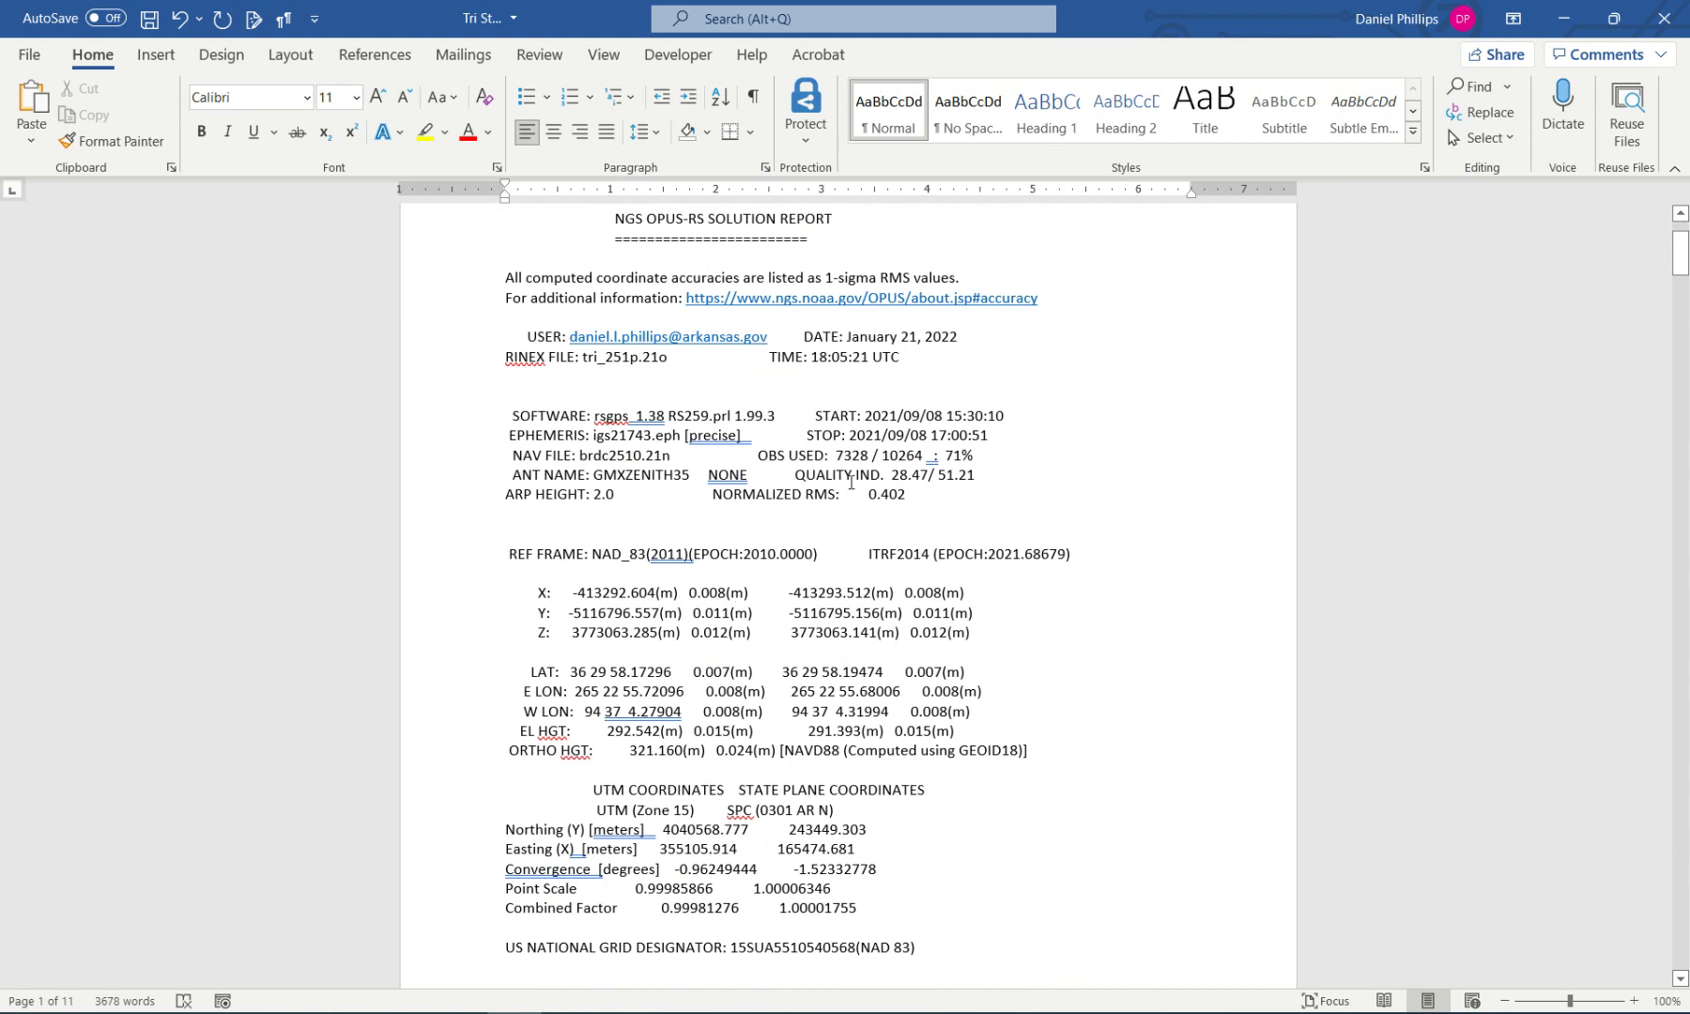
{"action": "left_click_drag", "start_coordinate": [983, 458], "coordinate": [768, 449]}
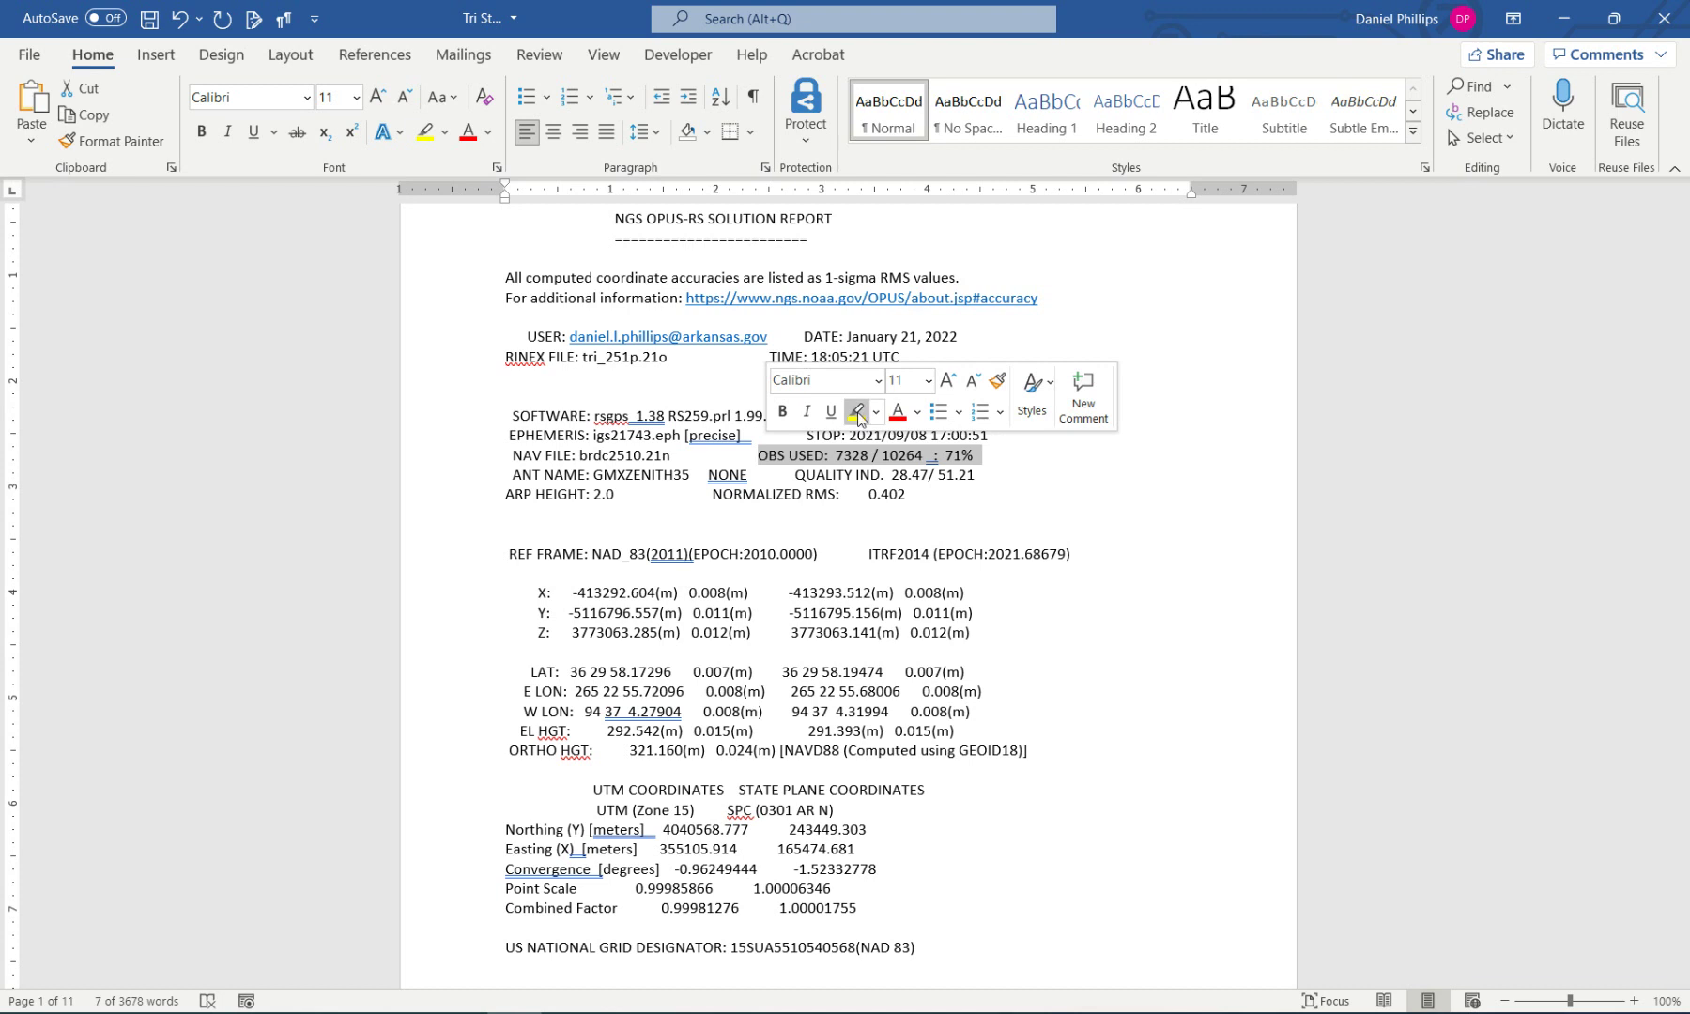
{"action": "left_click", "coordinate": [856, 414]}
{"action": "left_click", "coordinate": [872, 476]}
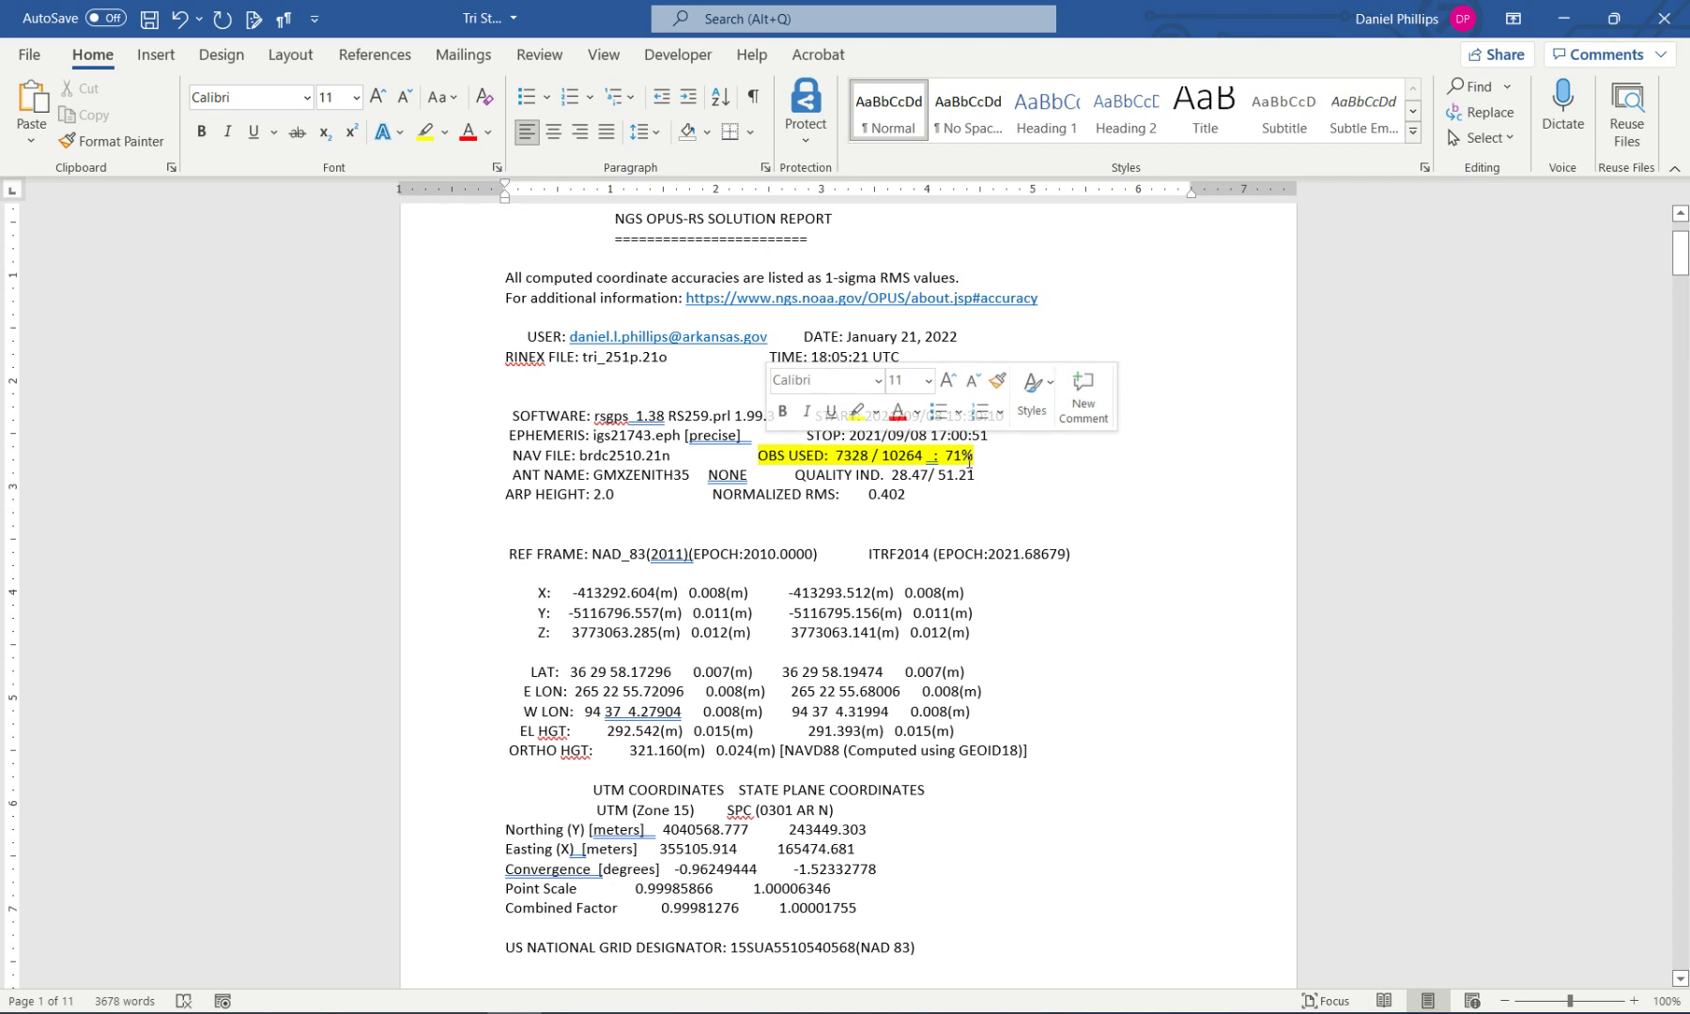
Step: Apply yellow highlight to the NAD_83 accuracies: Y 0.011(m), Z 0.012(m), and X 0.008(m)
{"action": "scroll", "coordinate": [850, 535], "scroll_direction": "down", "scroll_amount": 1}
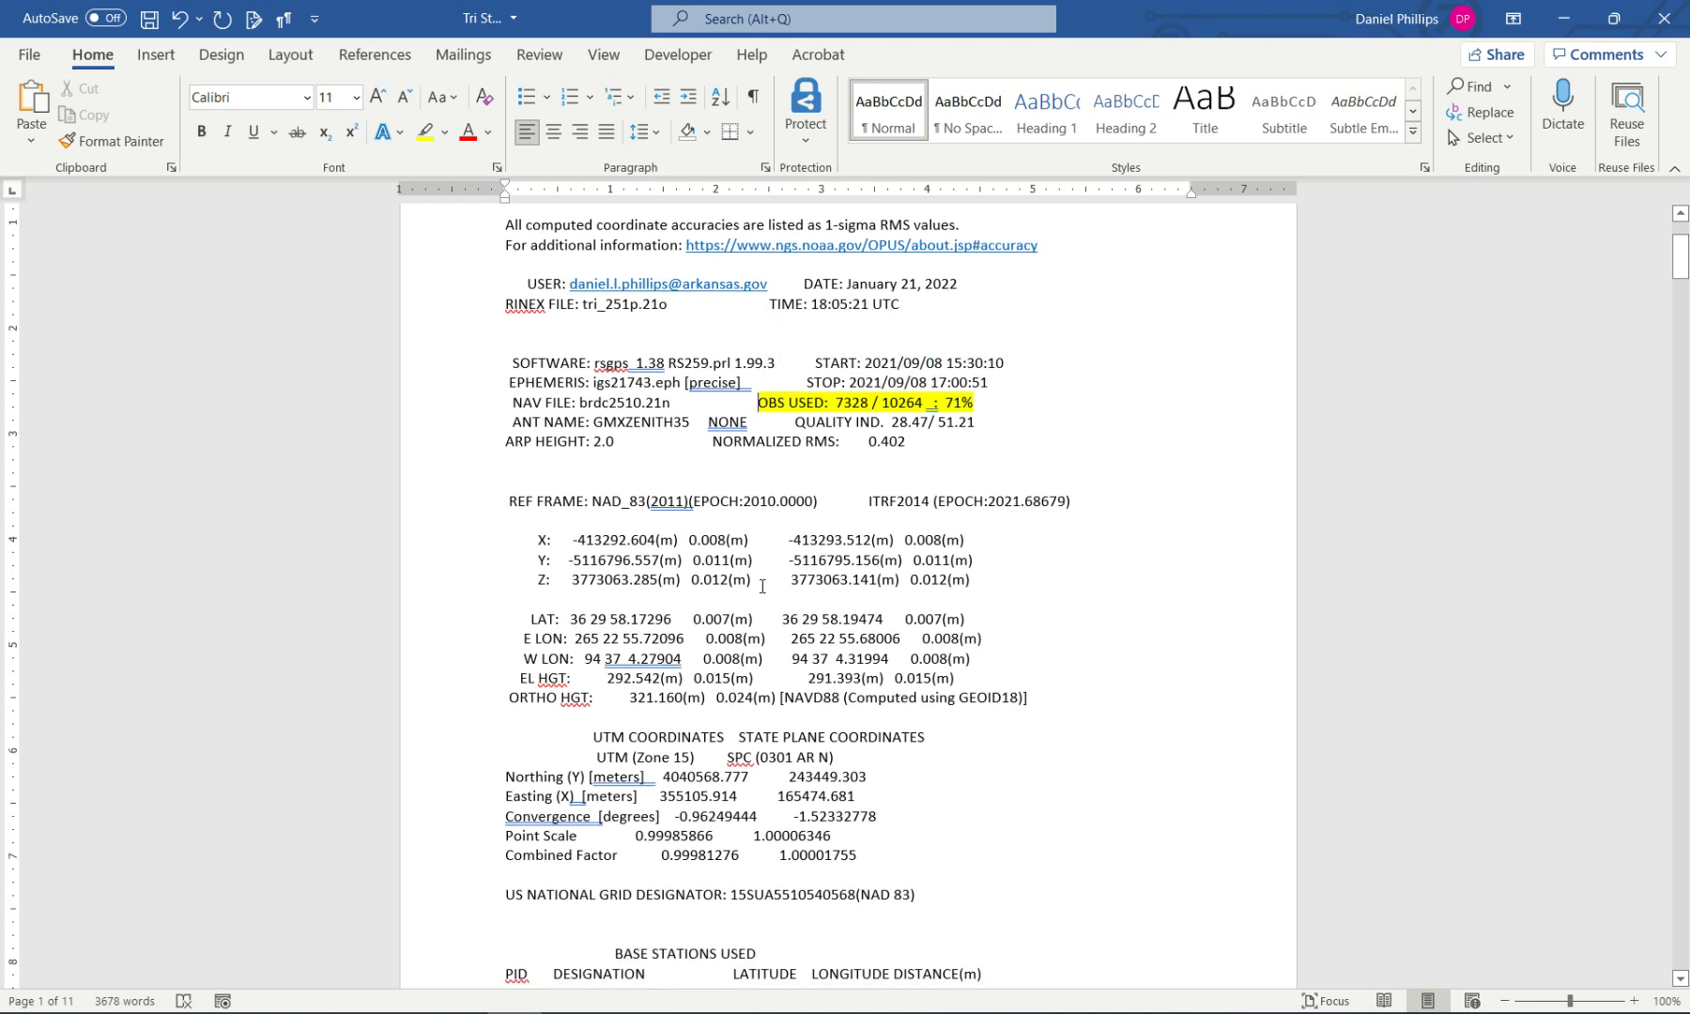
{"action": "left_click_drag", "start_coordinate": [762, 584], "coordinate": [700, 548]}
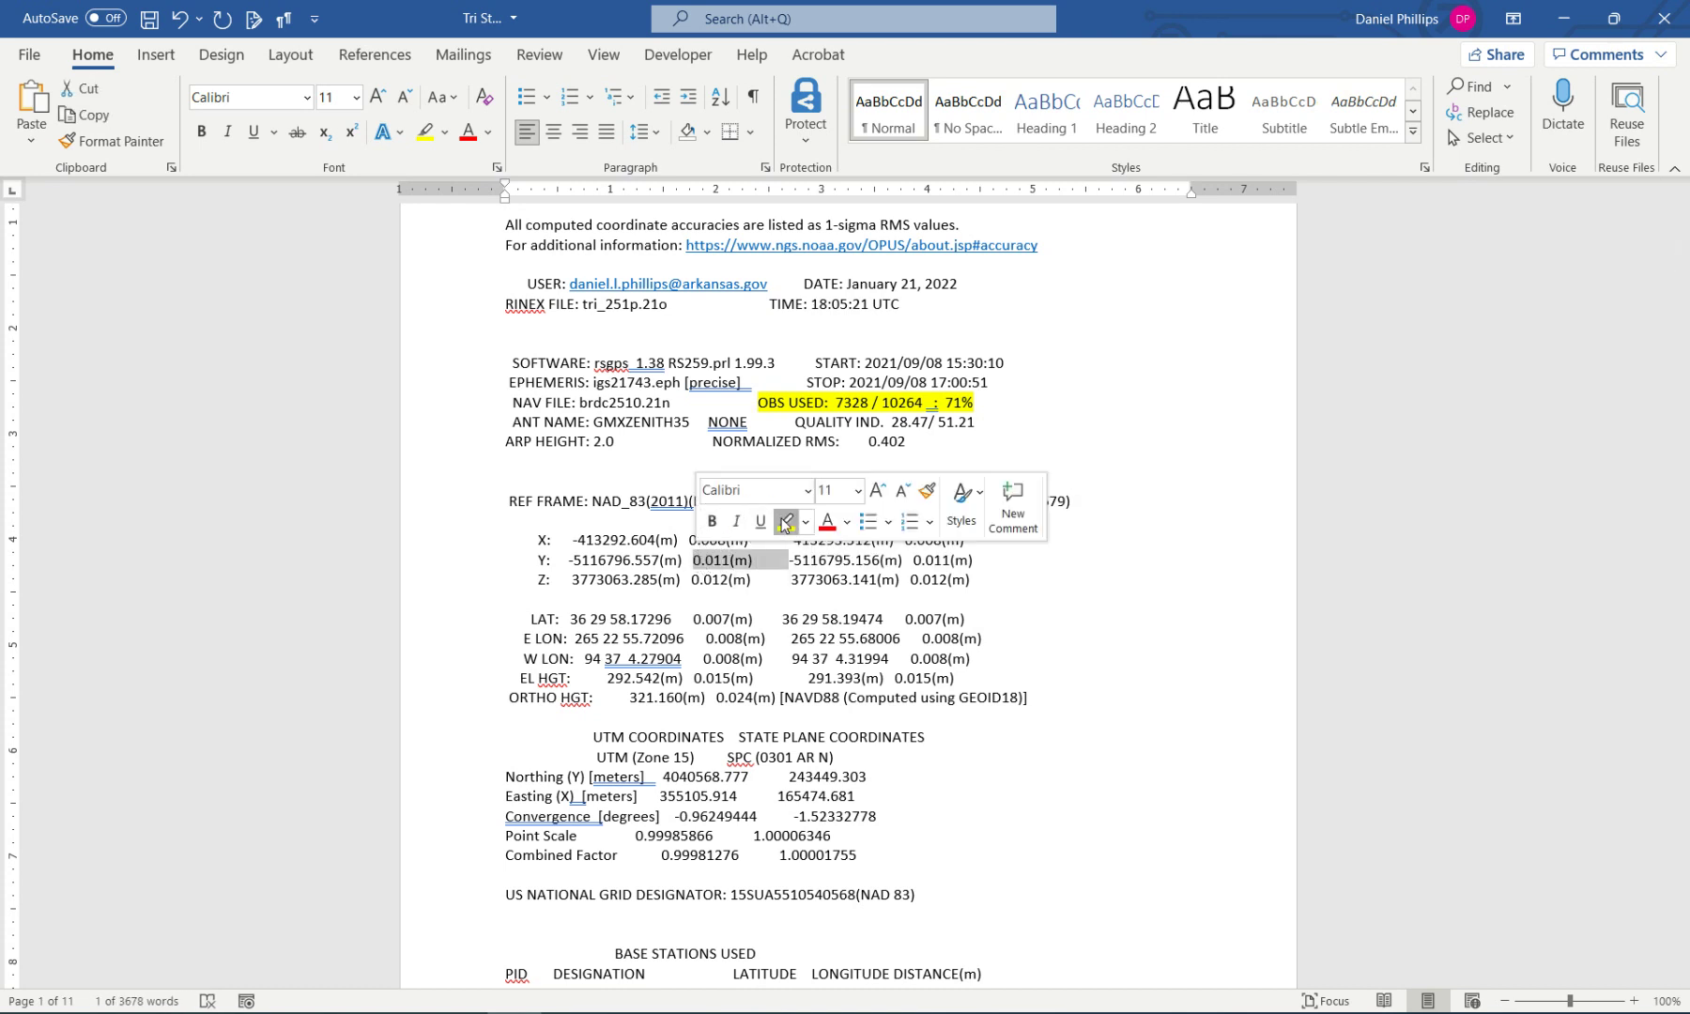
{"action": "left_click", "coordinate": [786, 521]}
{"action": "left_click_drag", "start_coordinate": [788, 580], "coordinate": [691, 579]}
{"action": "left_click", "coordinate": [781, 543]}
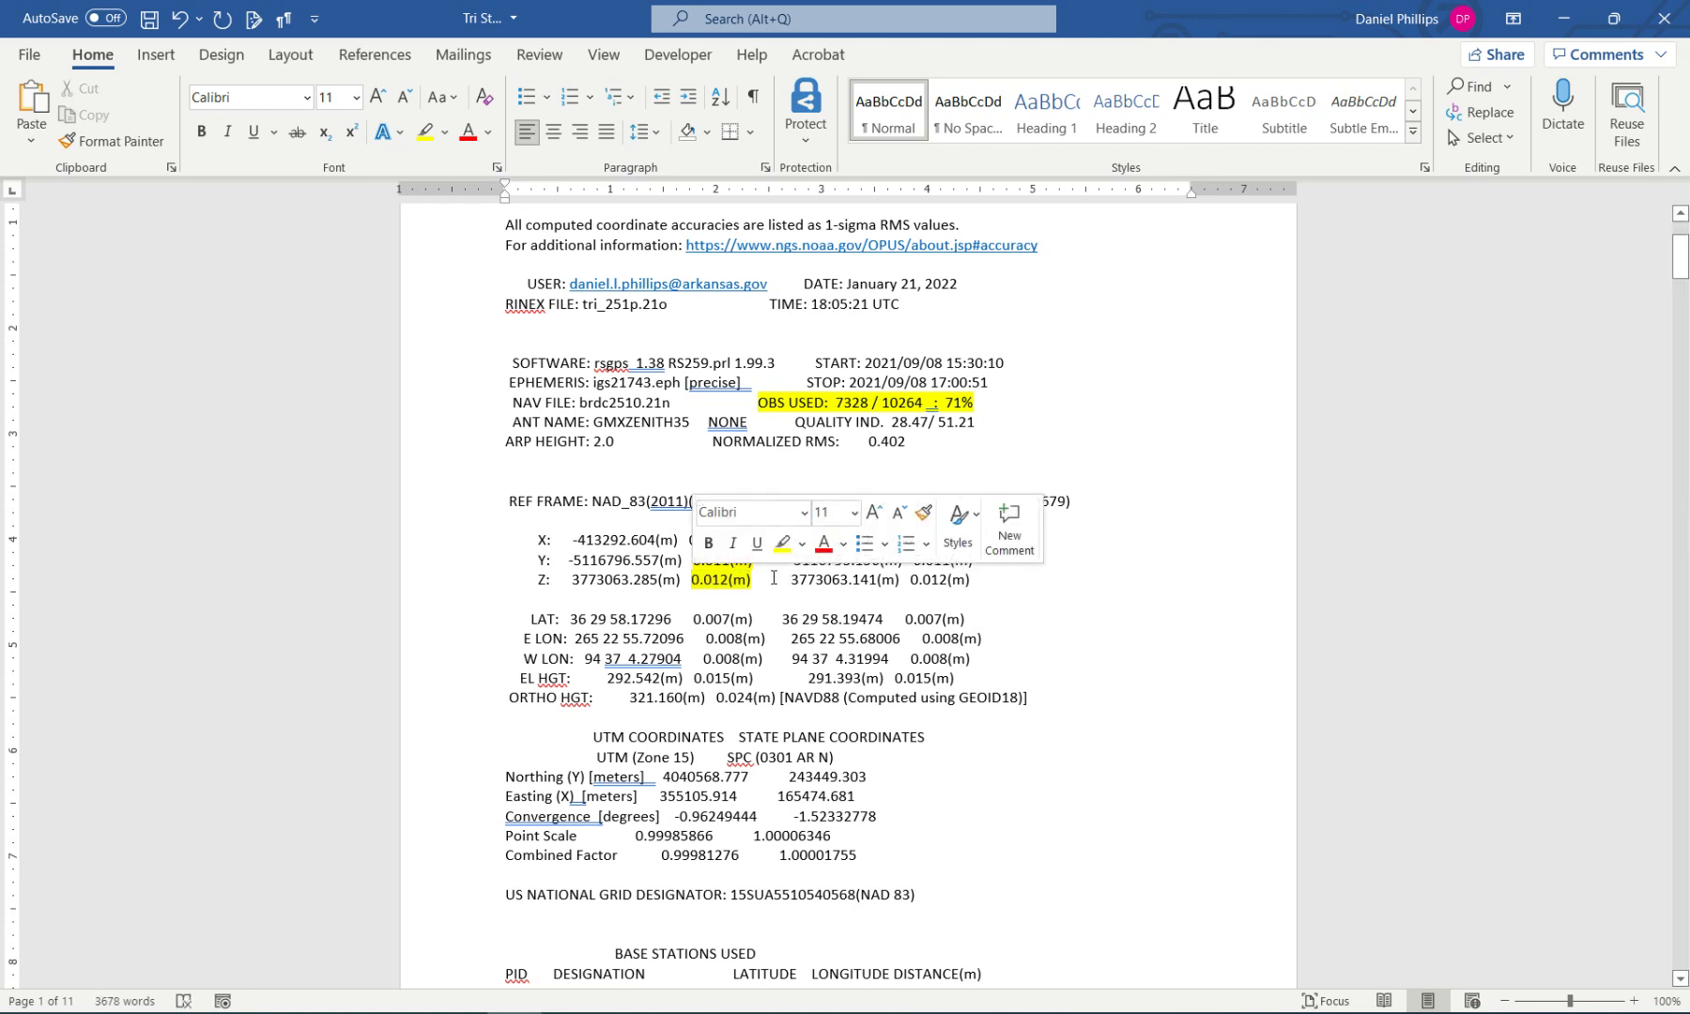
{"action": "left_click", "coordinate": [678, 522]}
{"action": "left_click_drag", "start_coordinate": [789, 541], "coordinate": [690, 540]}
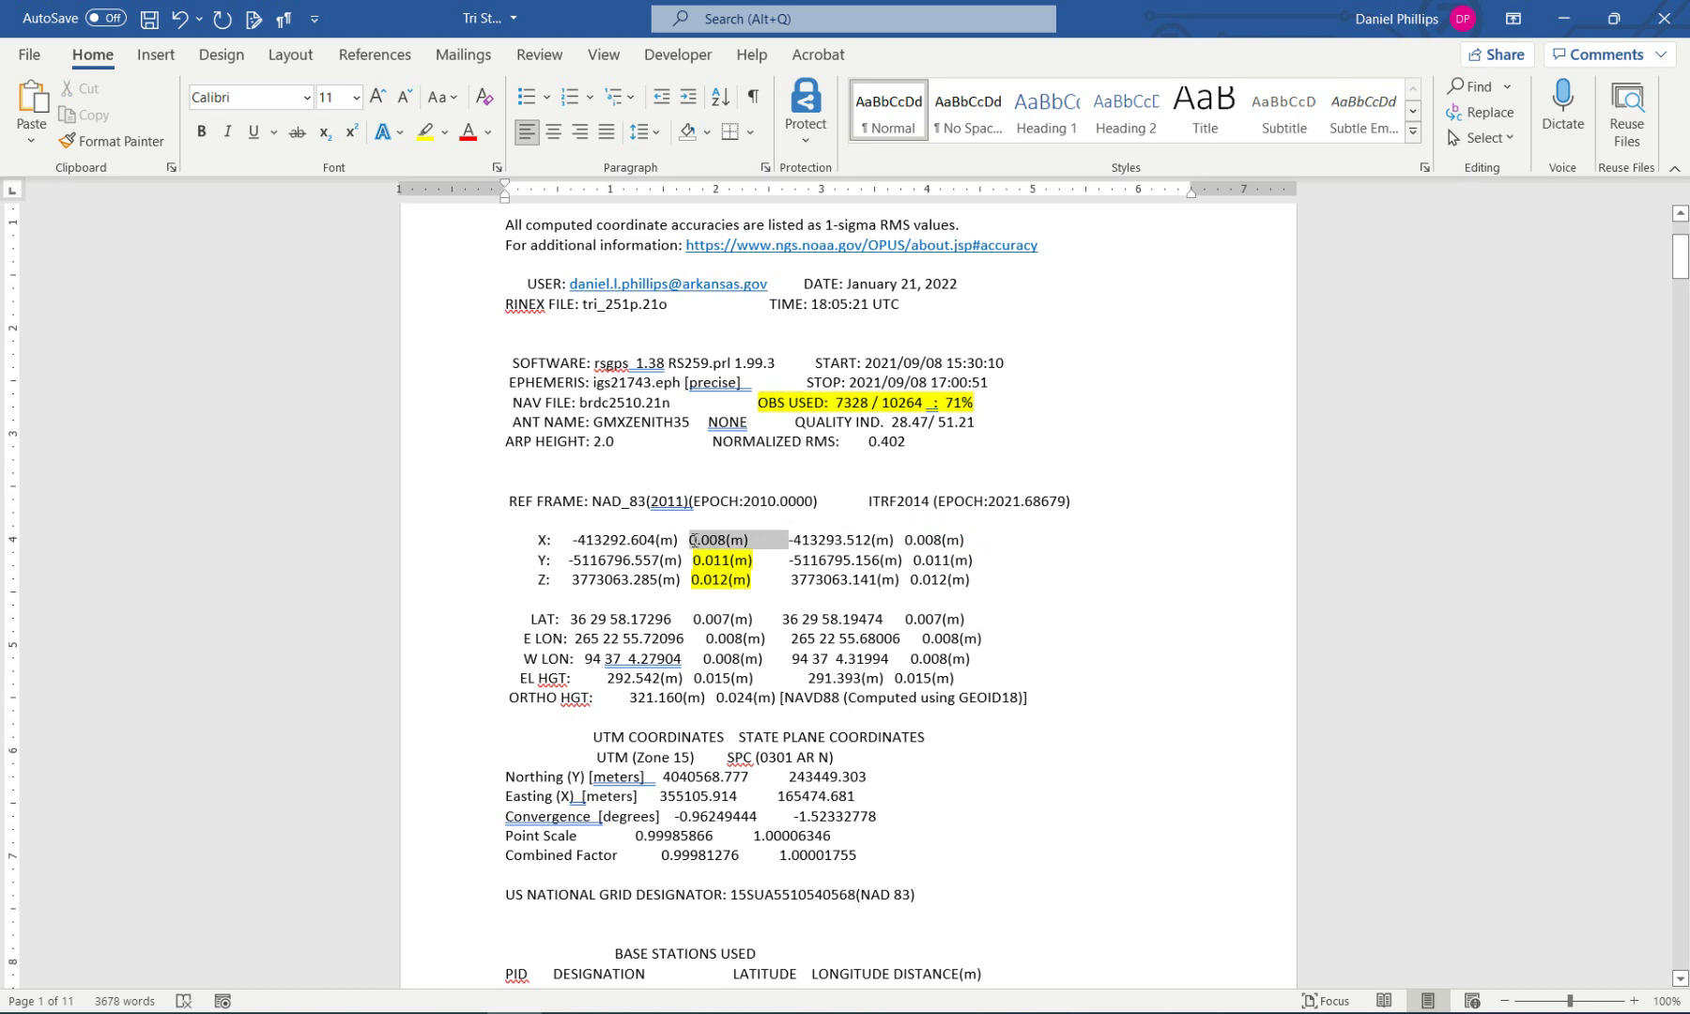
{"action": "left_click", "coordinate": [781, 505]}
{"action": "left_click", "coordinate": [761, 594]}
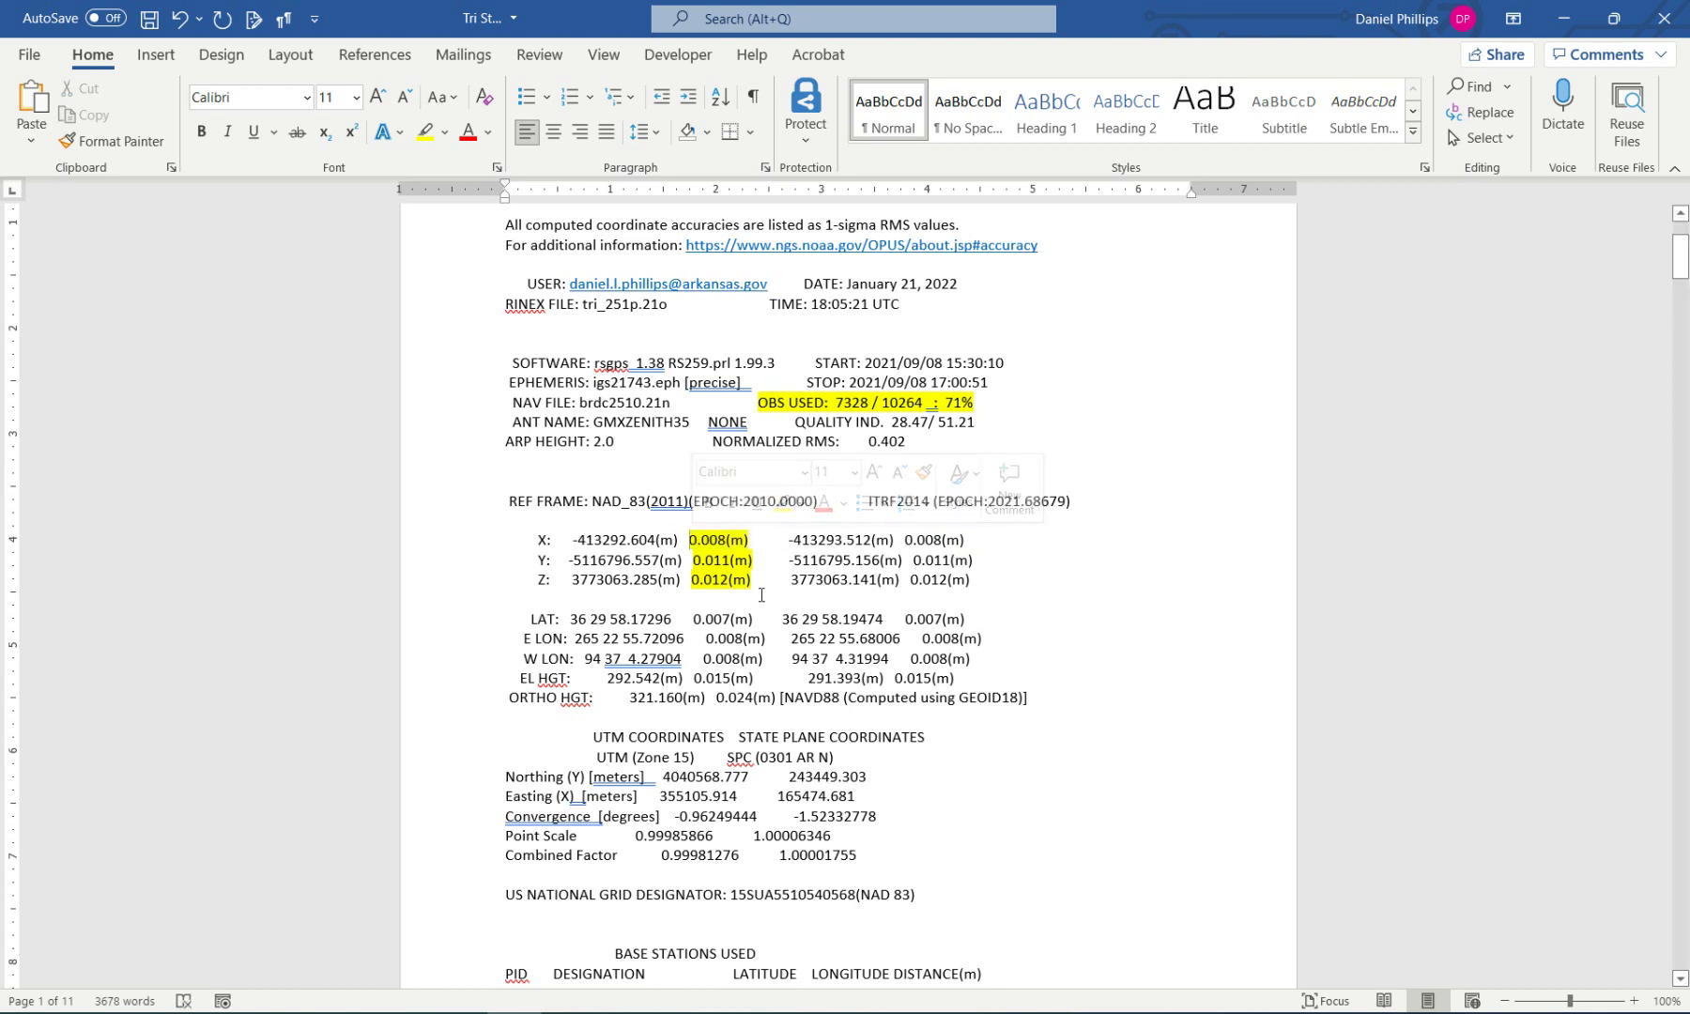